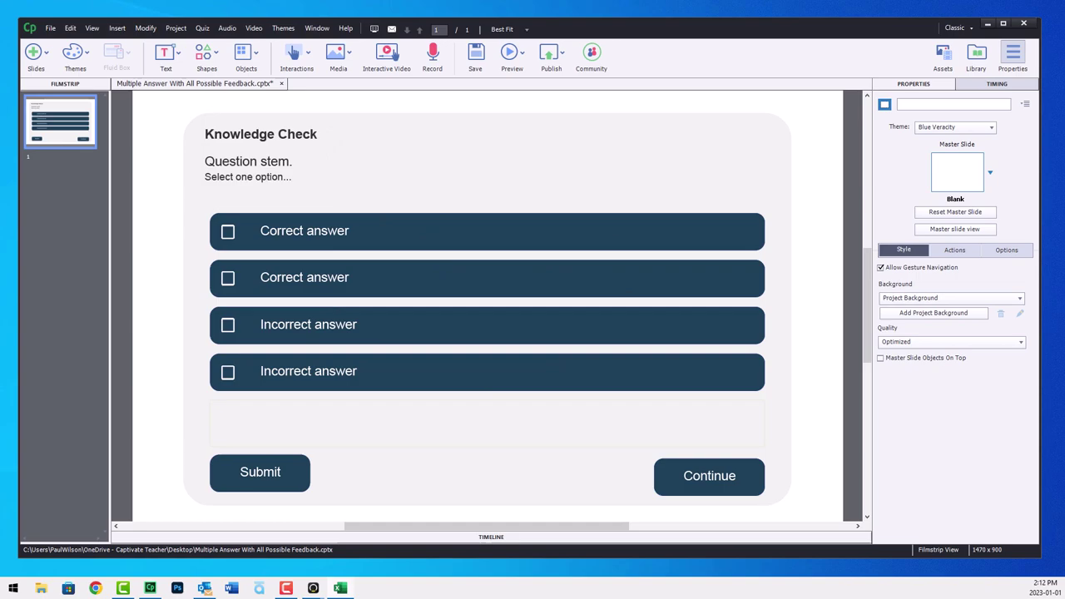
Switch to the Possible answers.xlsx workbook in Excel and review the combination with no answers selected and its feedback message
key("alt+Tab")
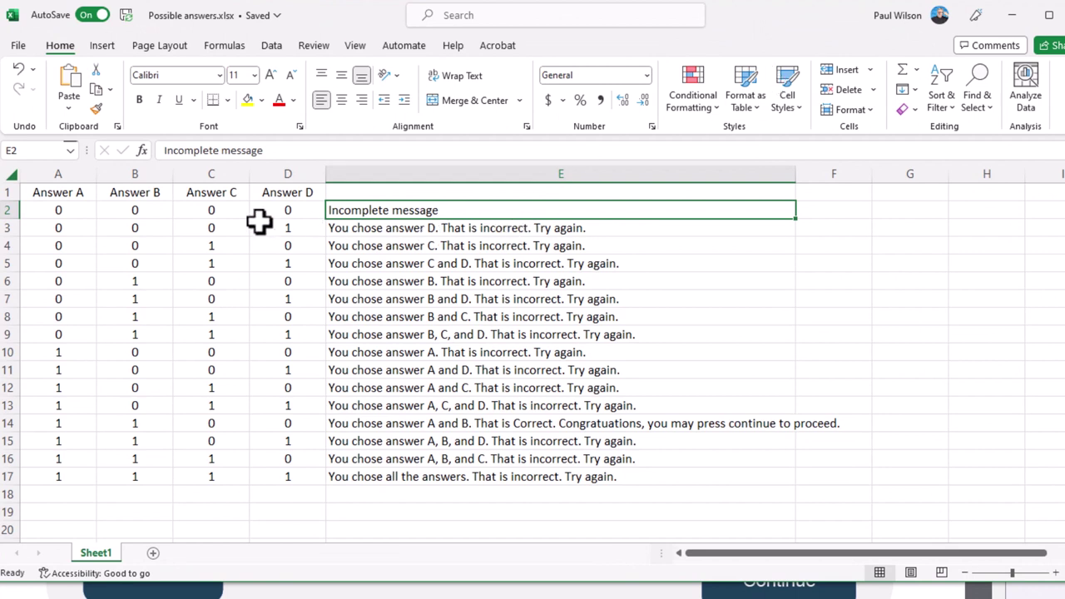
left_click(320, 209)
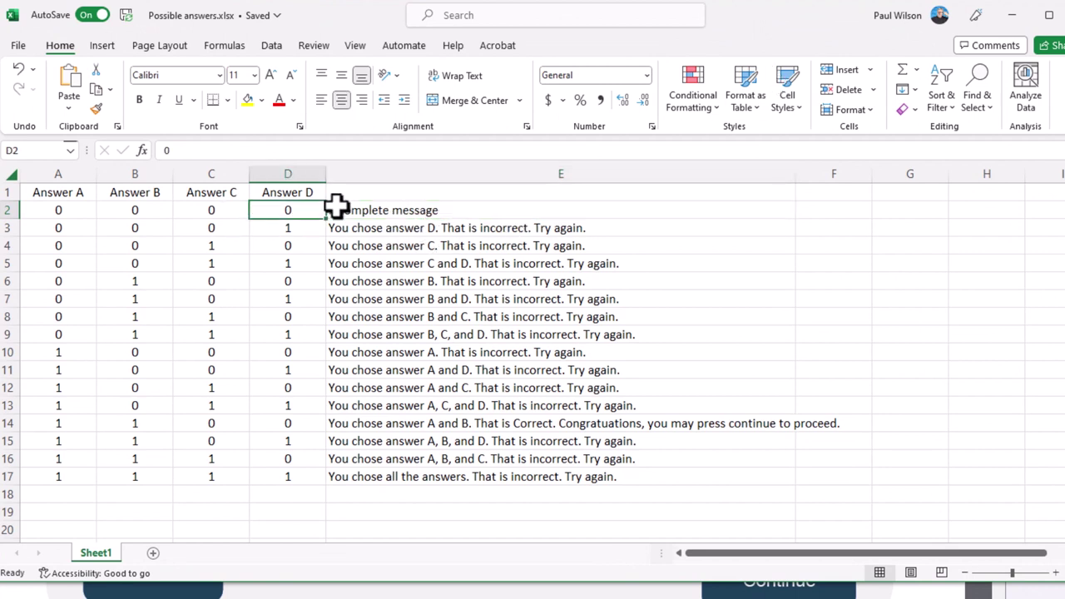
left_click(57, 208)
left_click(145, 213)
left_click(221, 212)
left_click(281, 210)
left_click(403, 210)
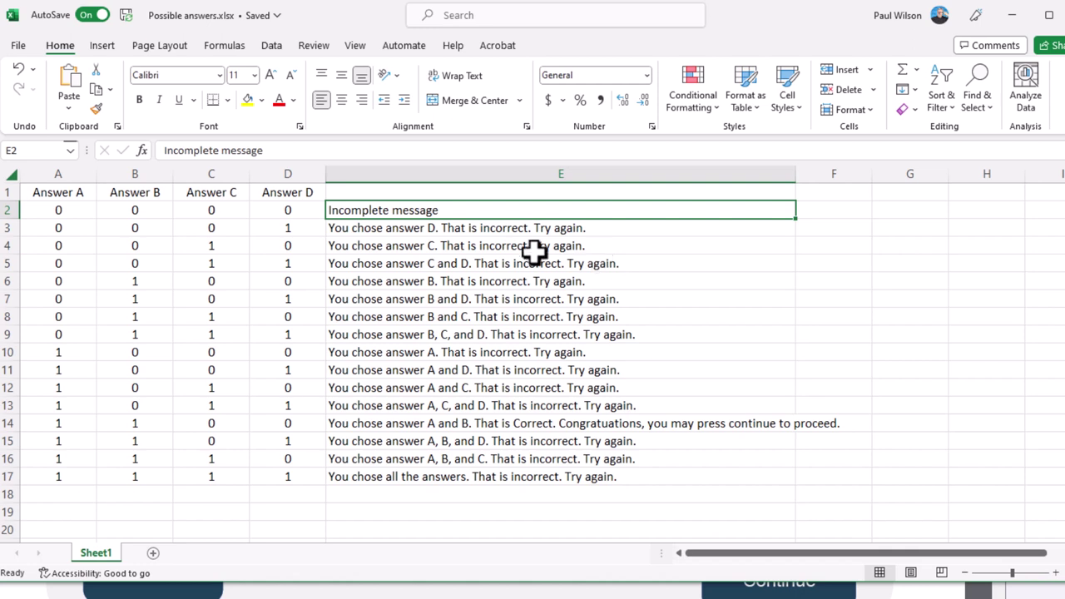
left_click(69, 227)
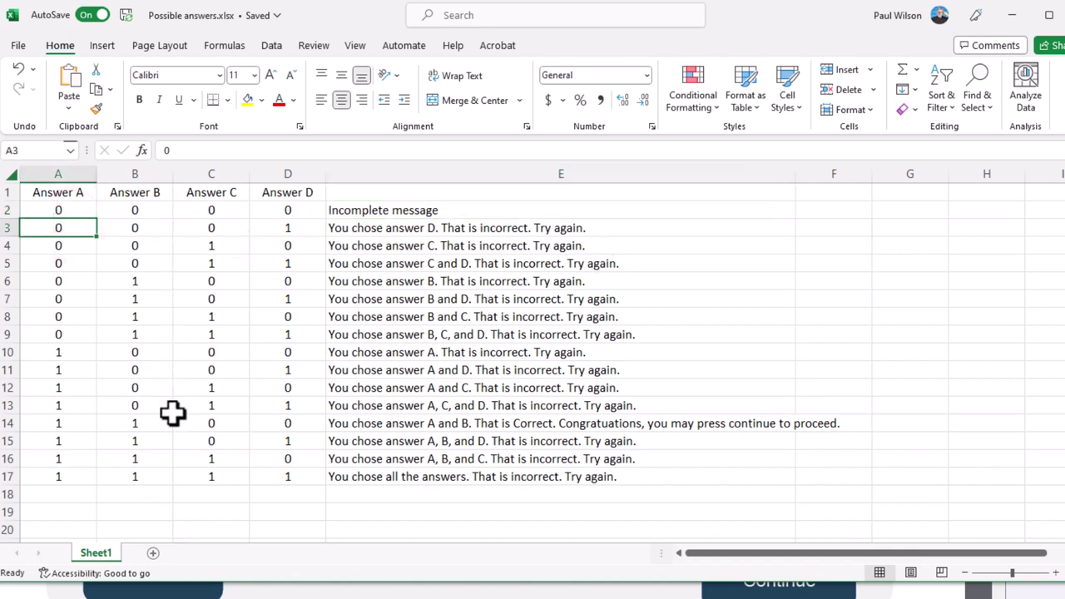
Insert a blank column before the Answer A column
left_click(62, 175)
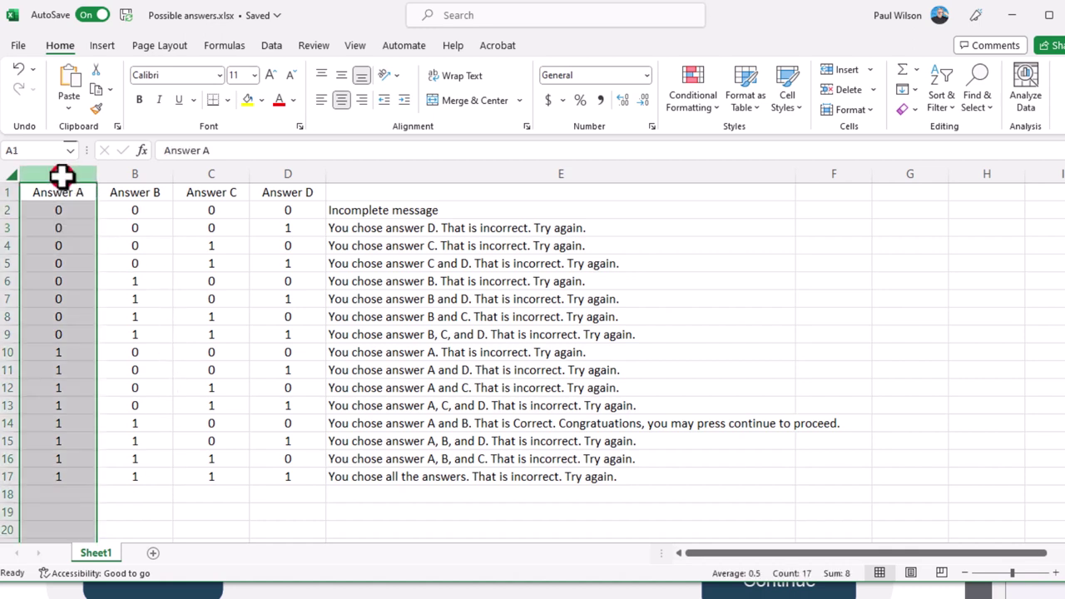
right_click(61, 174)
left_click(96, 325)
Number the answer combinations from 1 to 16 in cells A2 through A17 by entering 1 and 2 and filling the series
left_click(63, 208)
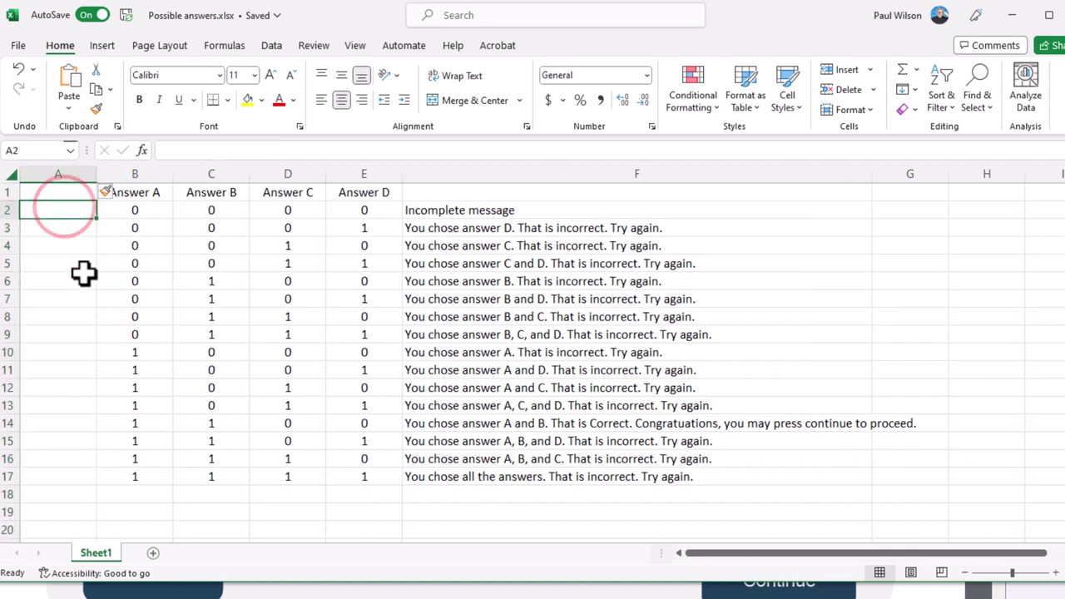
type("1")
key("Return")
type("2")
key("Return")
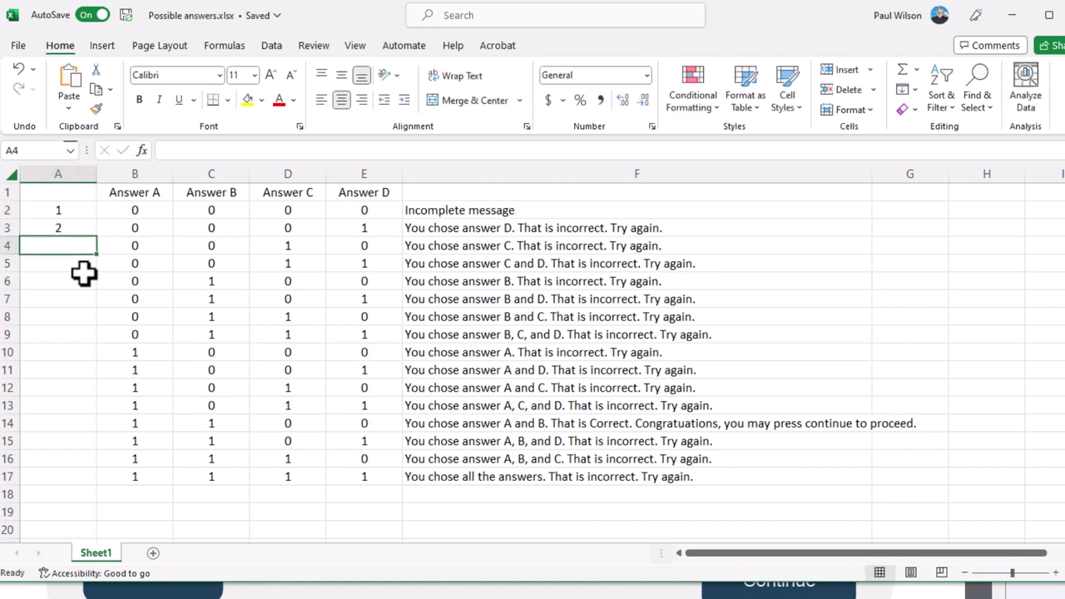
left_click(74, 208)
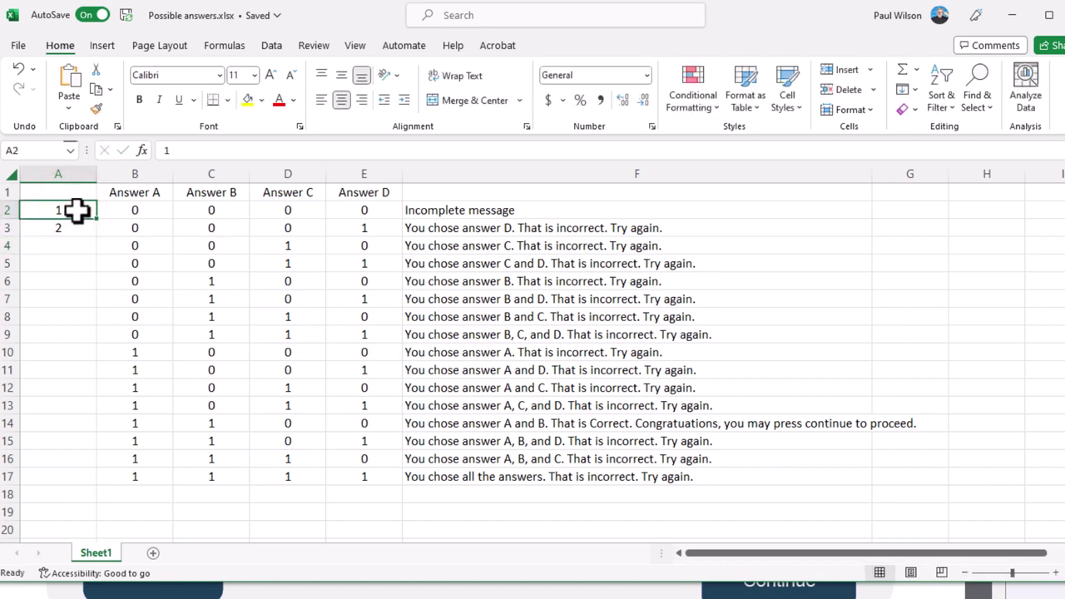
left_click_drag(77, 210, 98, 487)
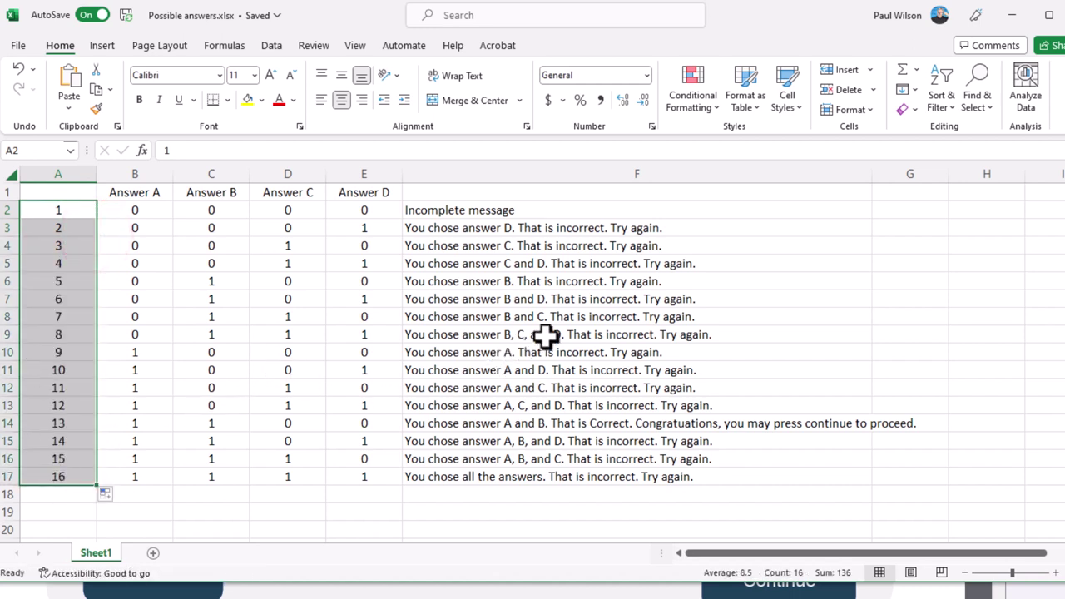
Examine the 0/1 values of the first five answer combinations, comparing which of answers A to D are selected
left_click(1009, 15)
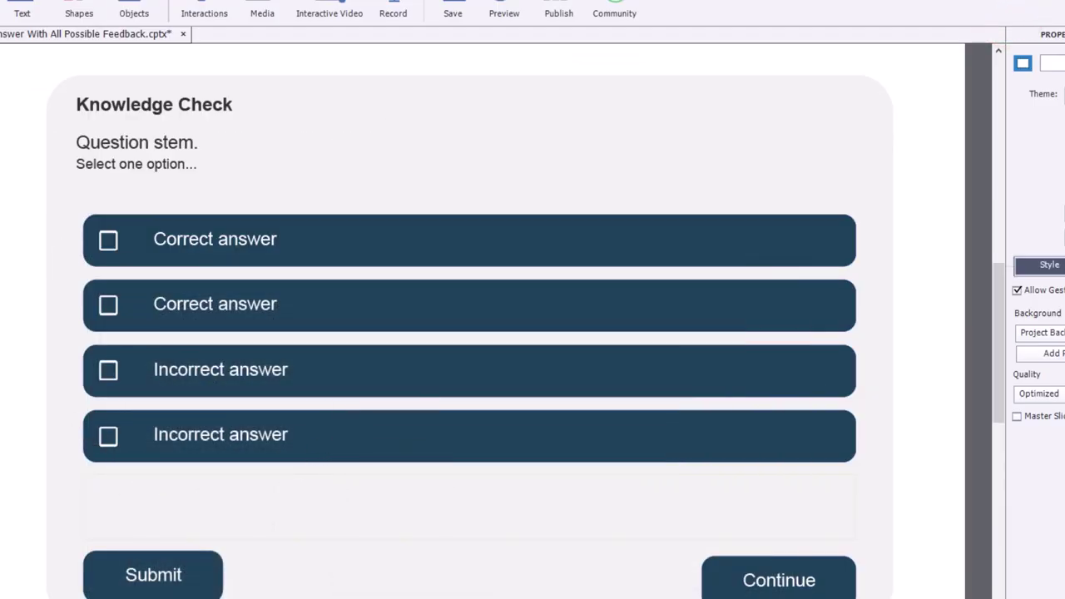
key("alt+Tab")
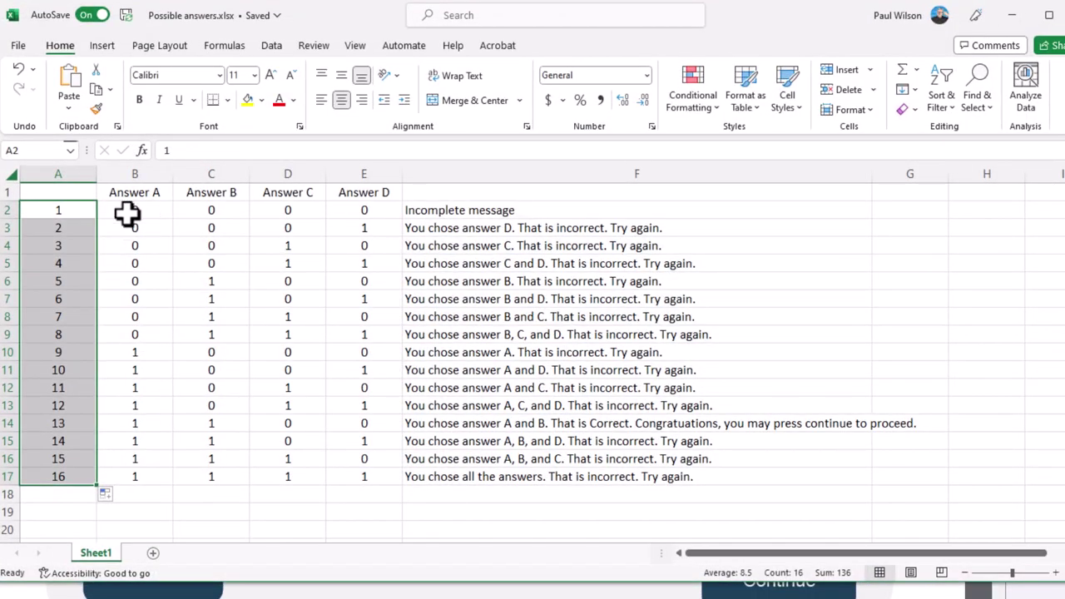
left_click_drag(127, 214, 364, 228)
left_click(204, 236)
left_click(366, 227)
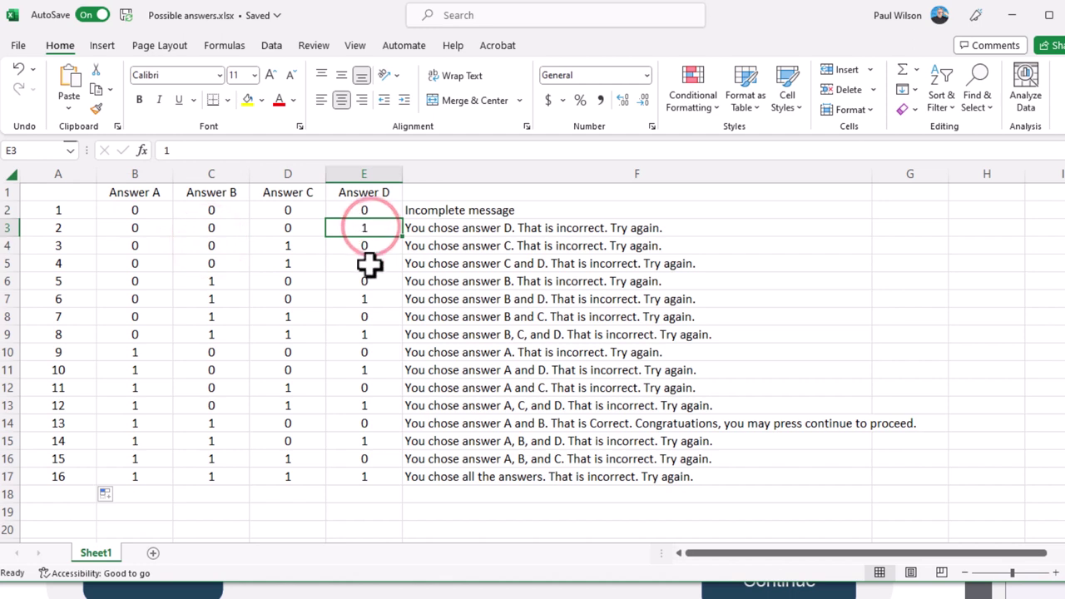
left_click(290, 243)
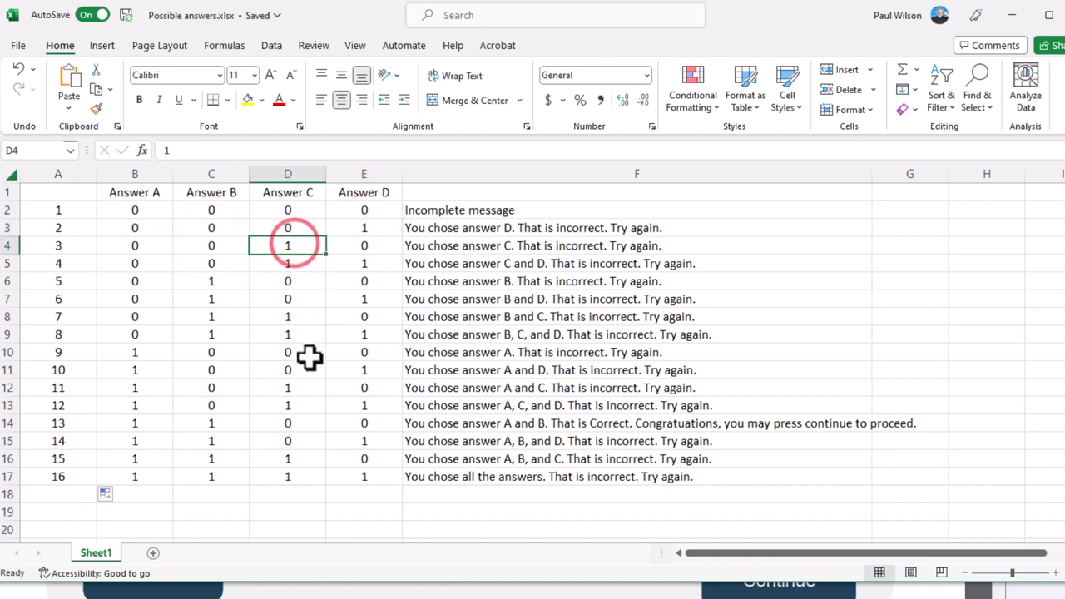
left_click_drag(362, 265, 298, 271)
left_click(212, 283)
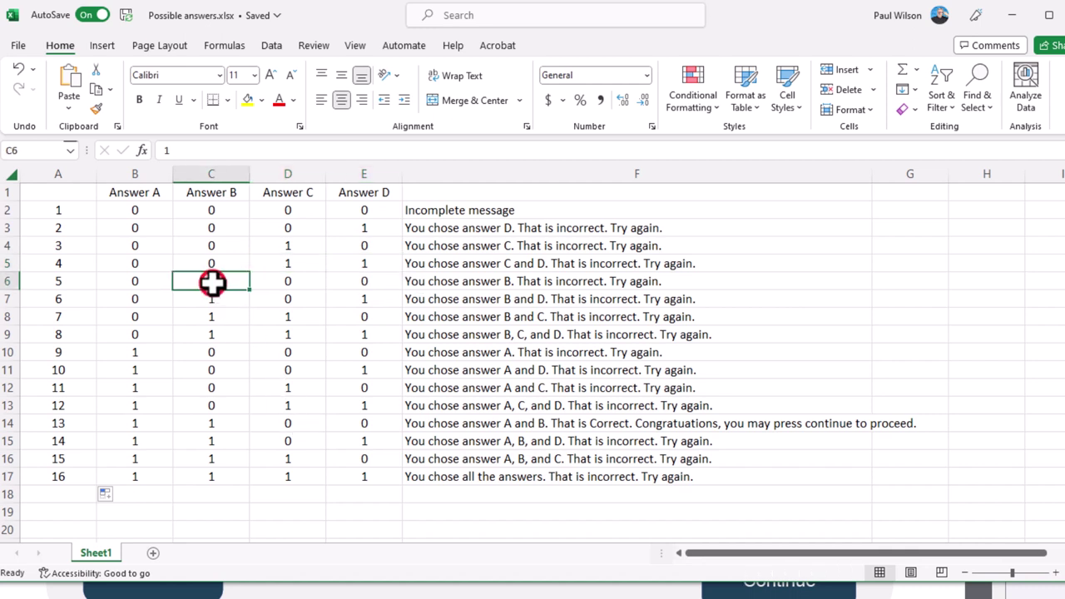
left_click(295, 280)
left_click(366, 282)
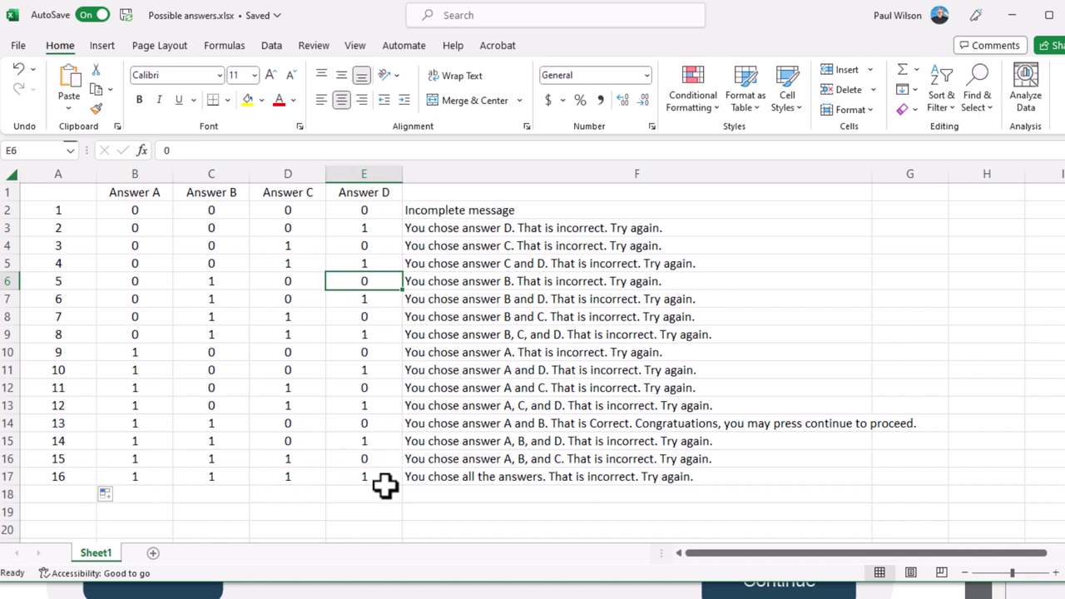
Check the values for answers A to D in the last combination, row 17
left_click(133, 478)
left_click(246, 491)
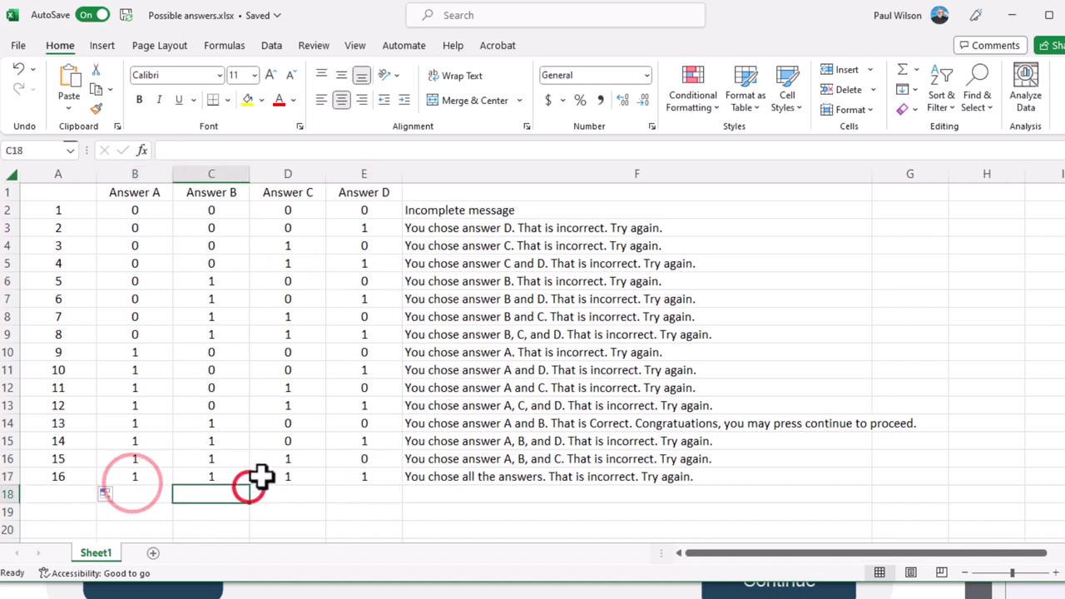
left_click(223, 475)
left_click(283, 475)
left_click(357, 478)
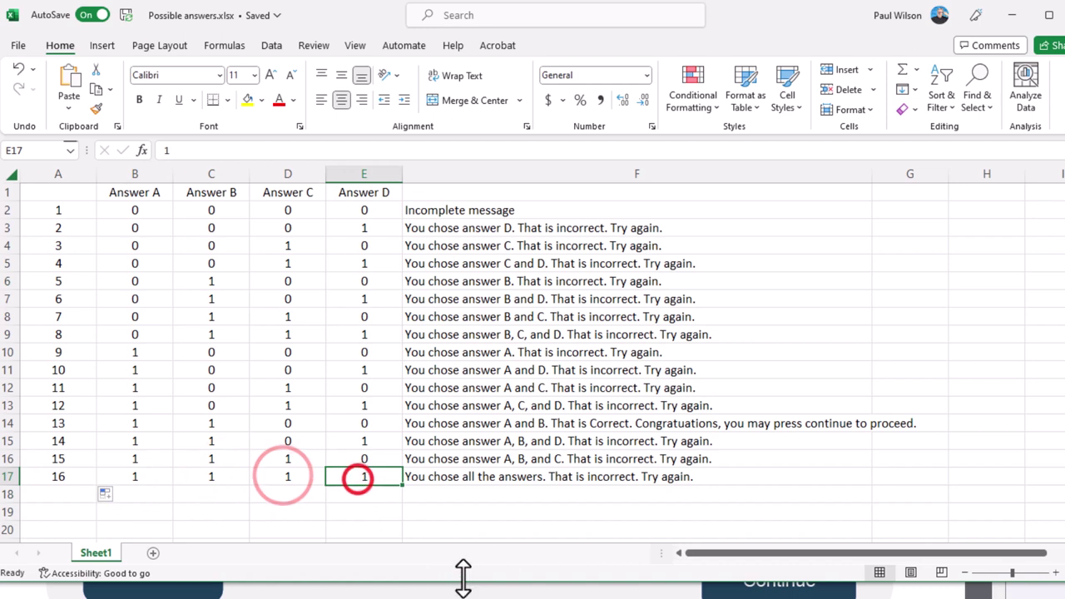
Switch back to Captivate and review the states of the feedback_slide01 shape, from Incomplete_message through answer_C_and_D
left_click(1013, 15)
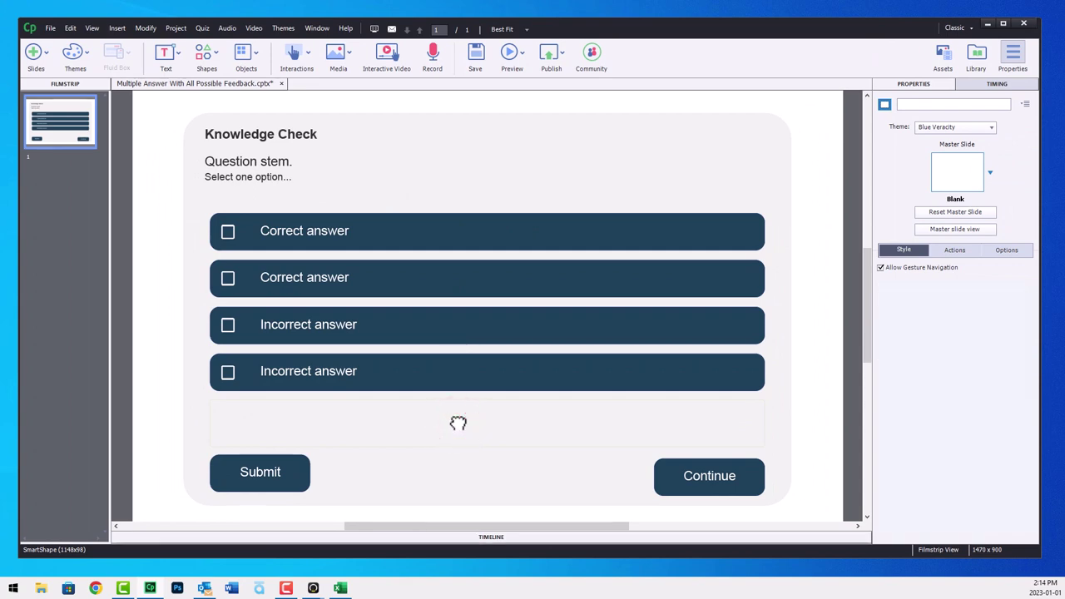
left_click(458, 423)
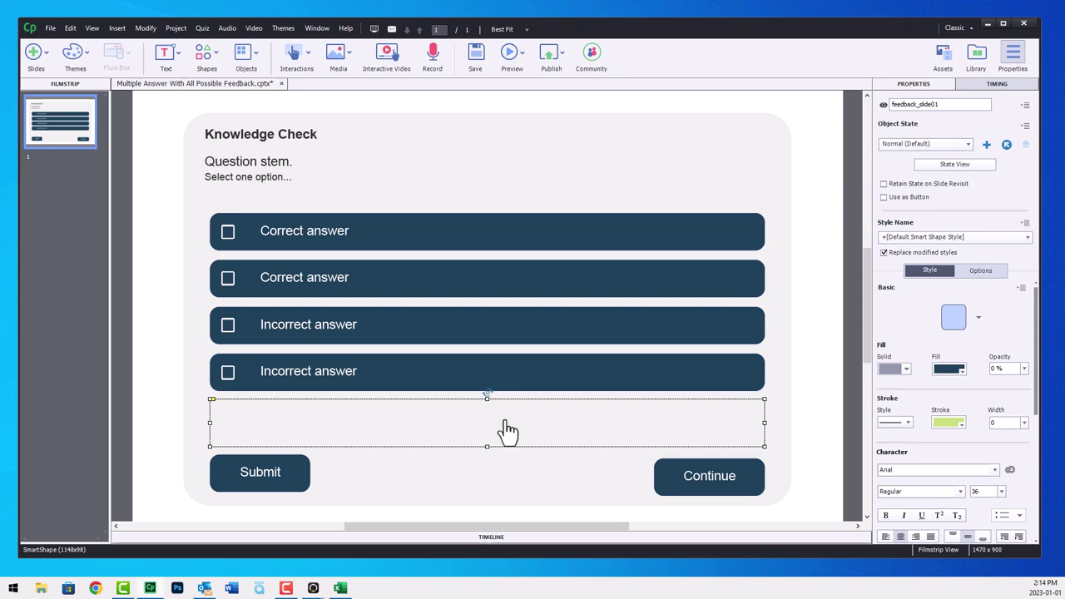
left_click(957, 164)
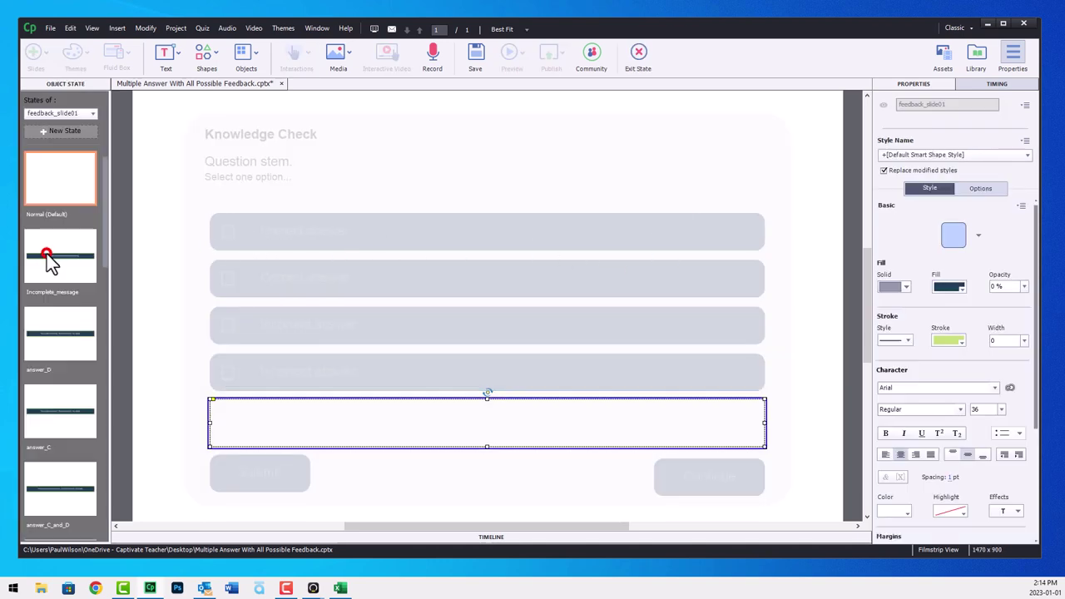
left_click(47, 254)
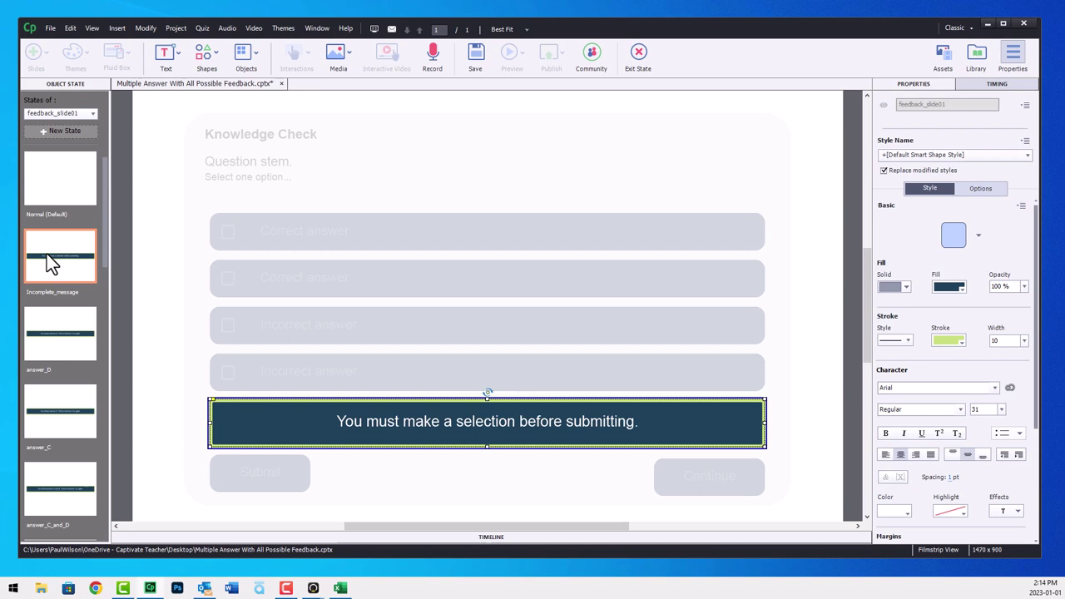
key("Down")
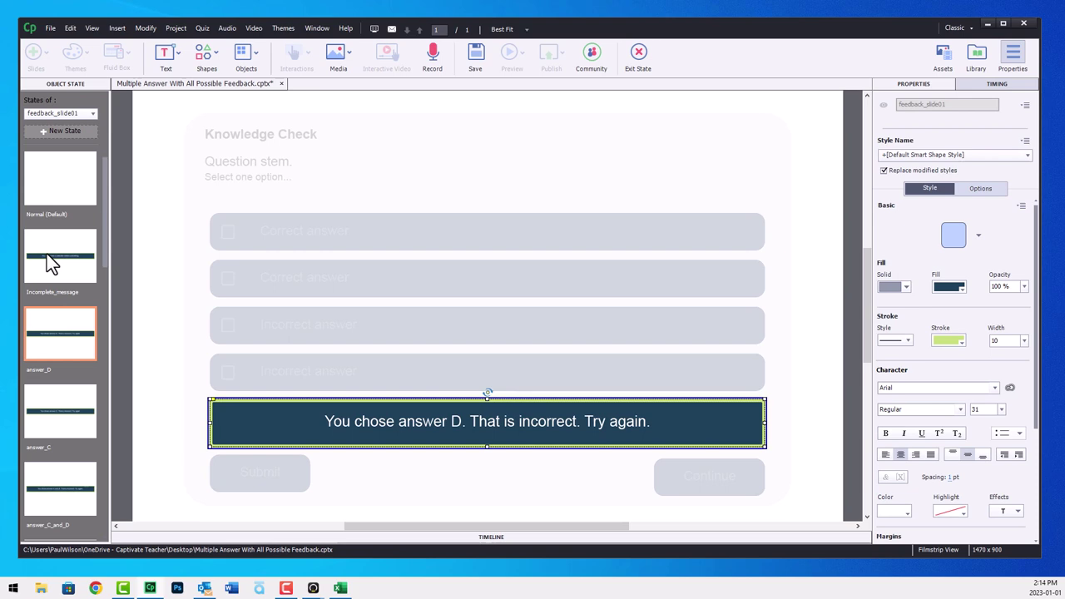
key("Down")
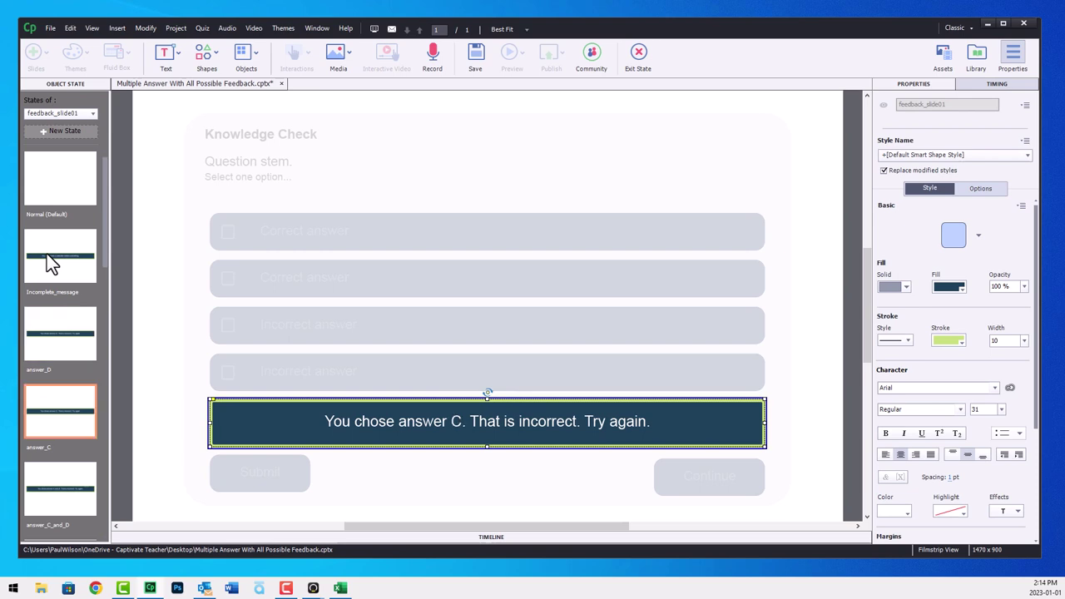
key("Down")
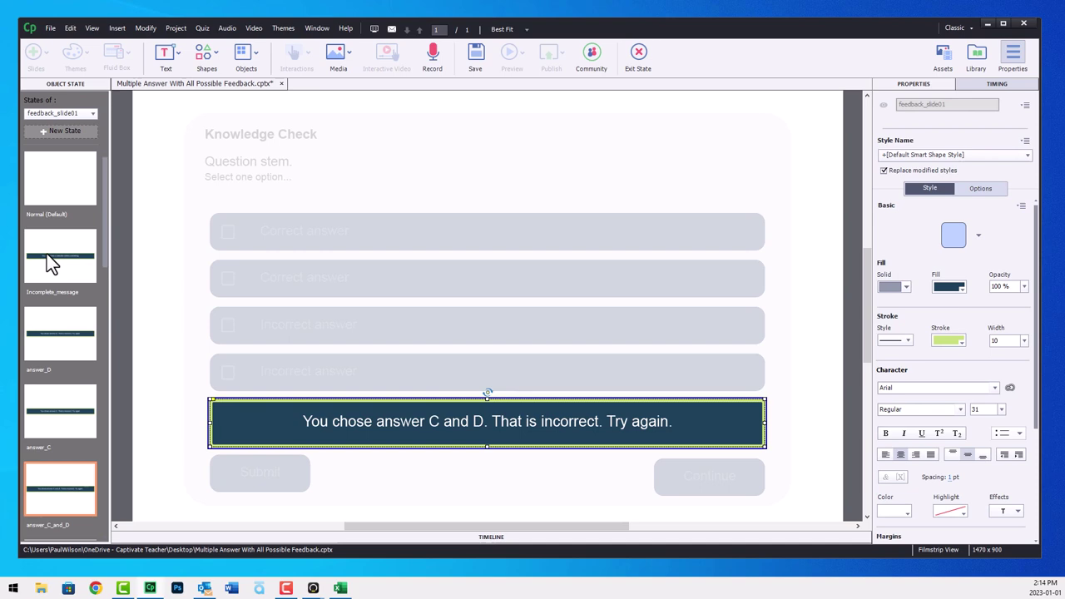
left_click_drag(107, 223, 110, 182)
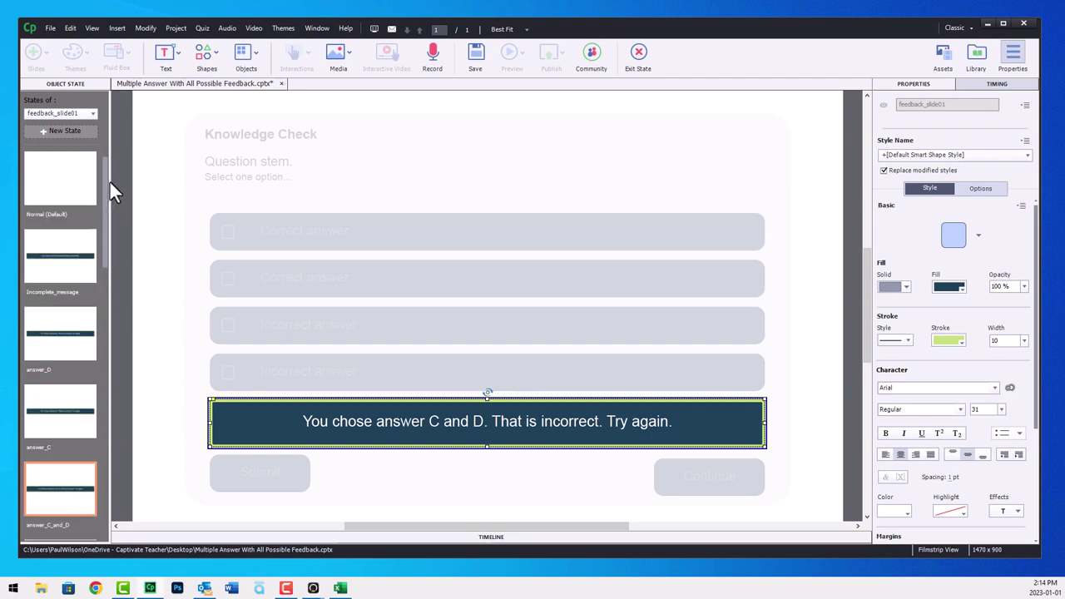
left_click(642, 58)
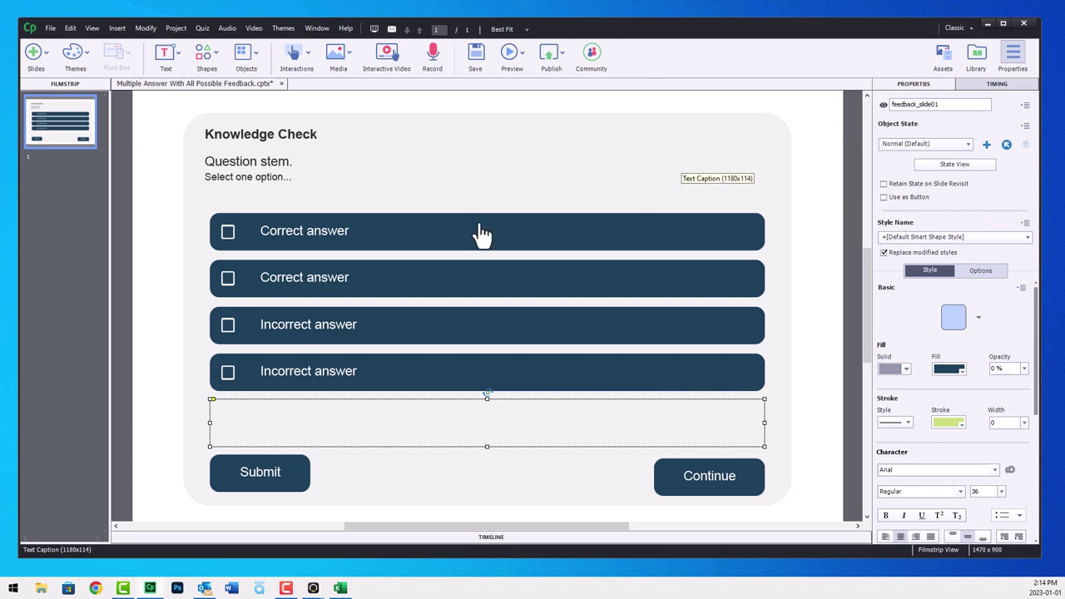
left_click(178, 324)
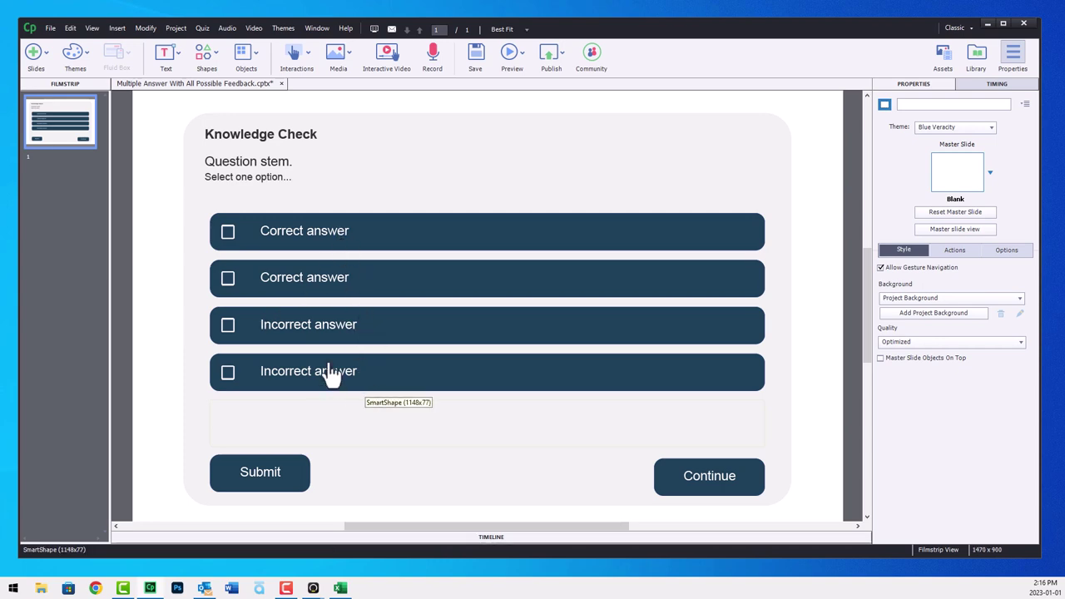
Review the project's user variables _s04_a01, _s04_a02 and _s04_a03, and close the Variables dialog
left_click(178, 29)
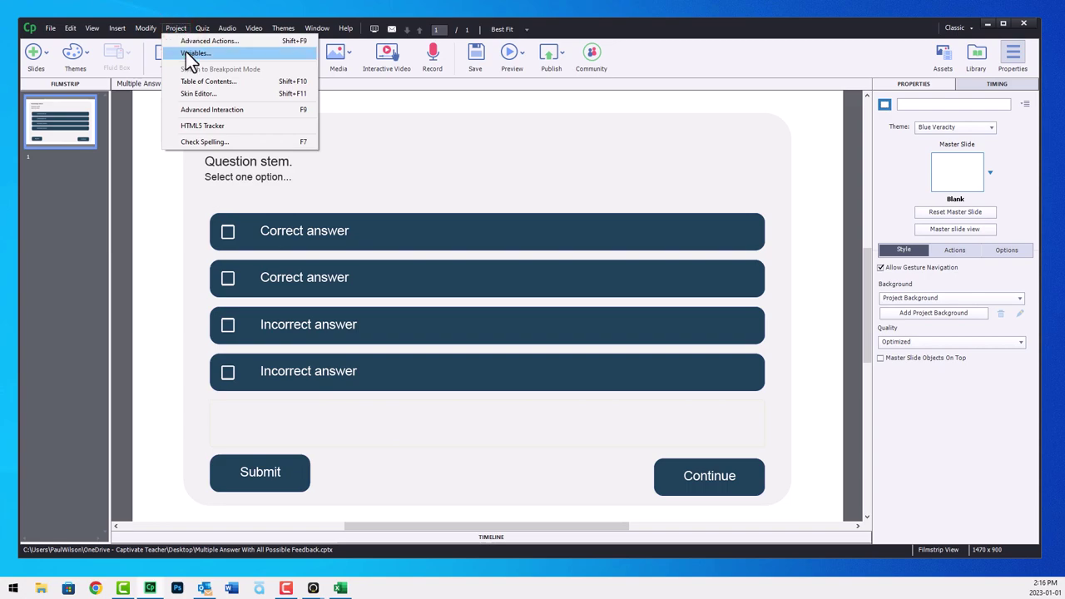
left_click(193, 53)
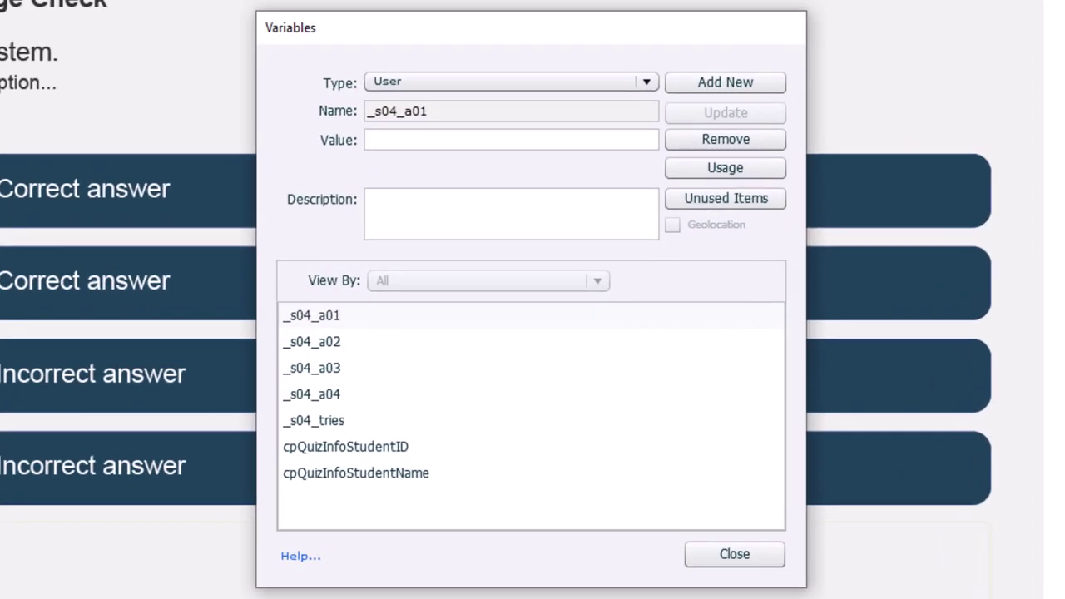
left_click(345, 316)
left_click(349, 340)
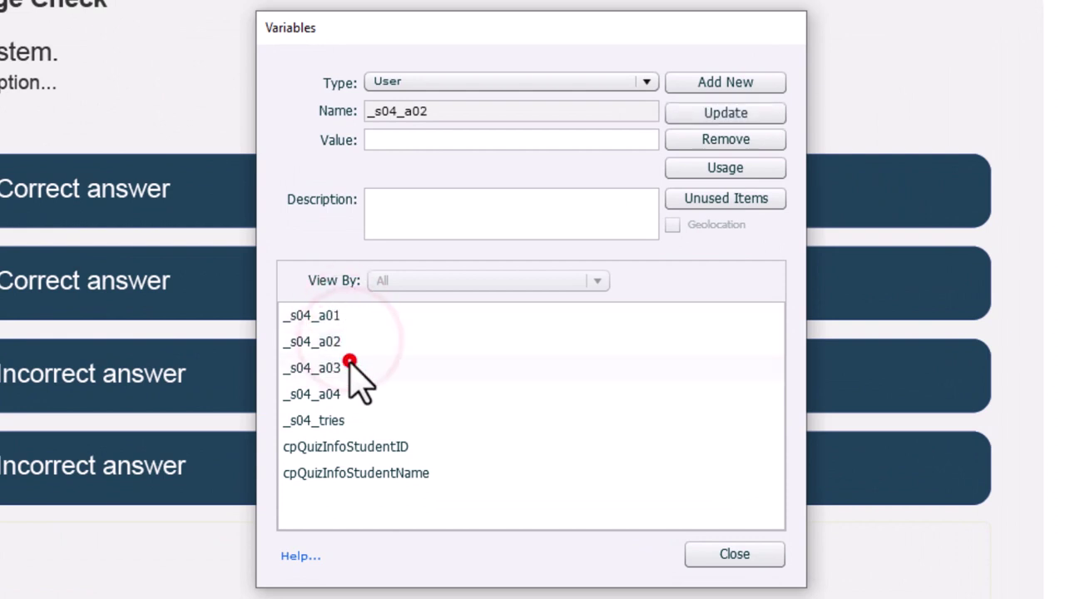
left_click(349, 364)
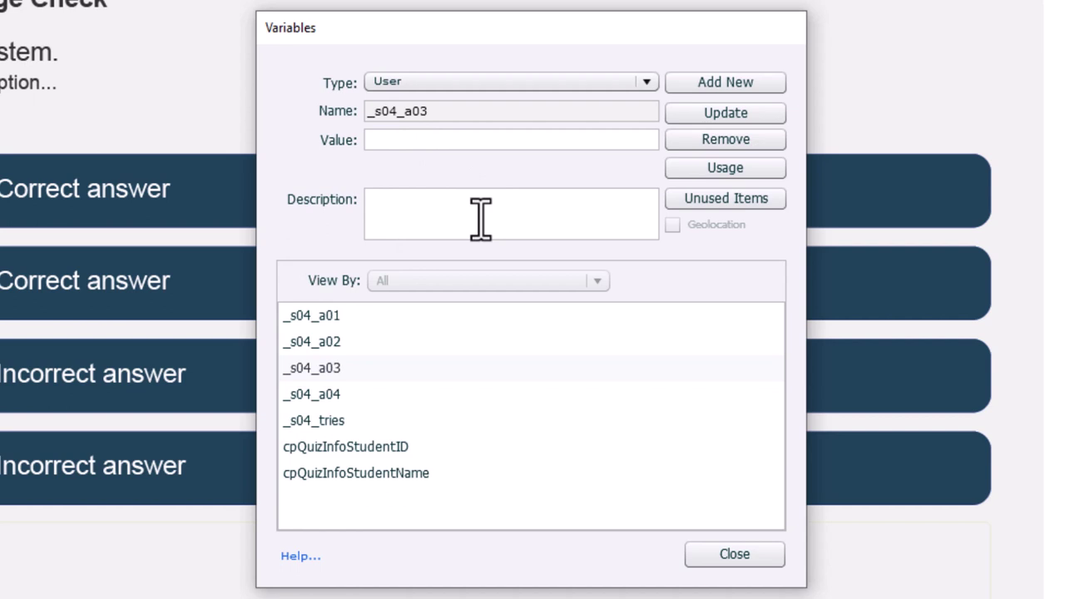
left_click(718, 554)
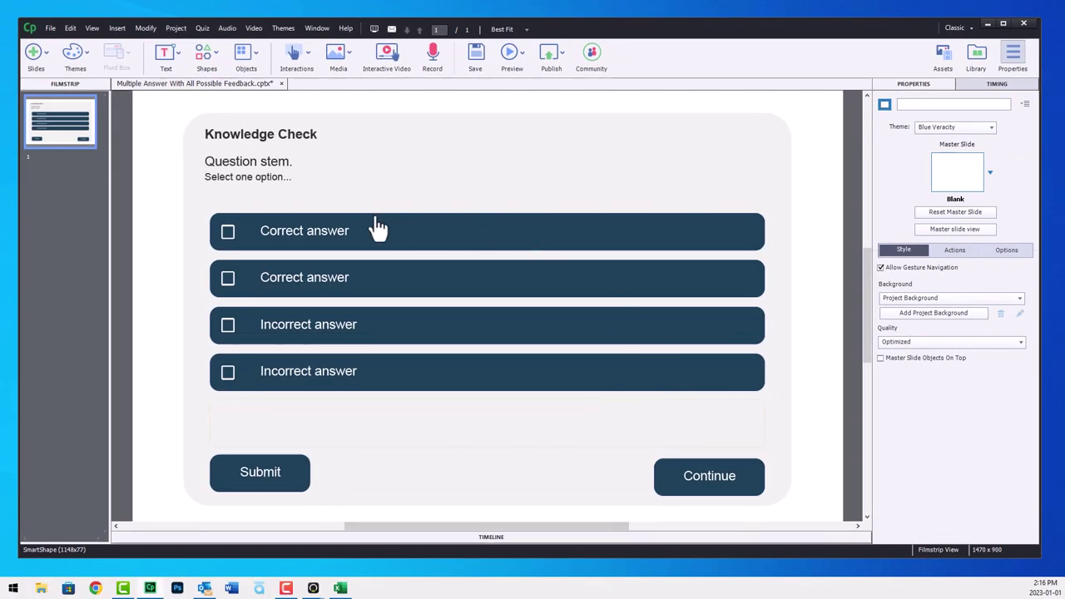
Open the s04_a01 advanced action assigned to the first Correct answer shape
left_click(364, 235)
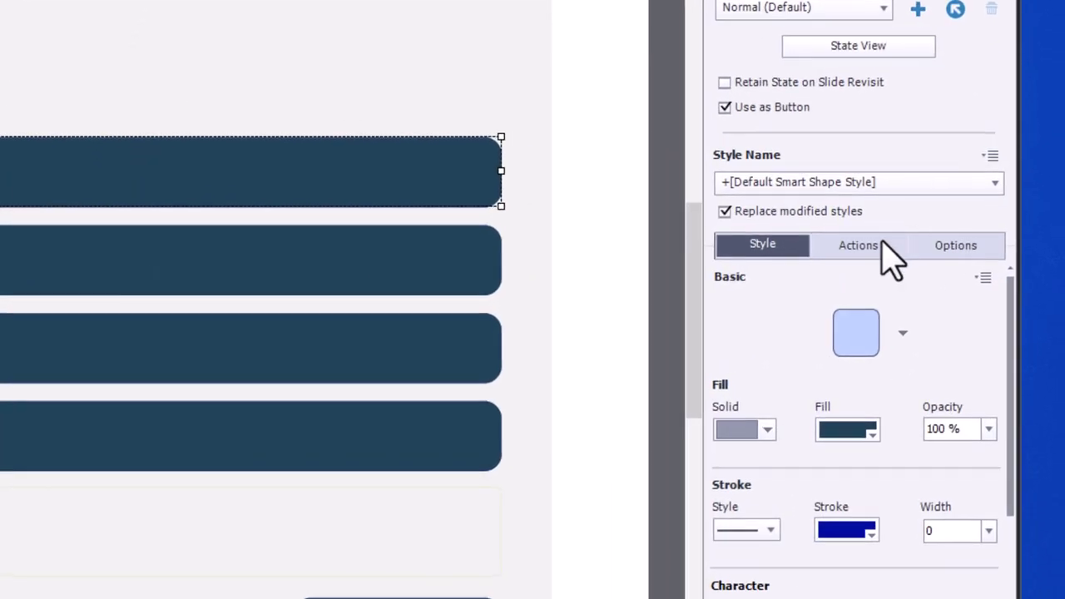
left_click(914, 261)
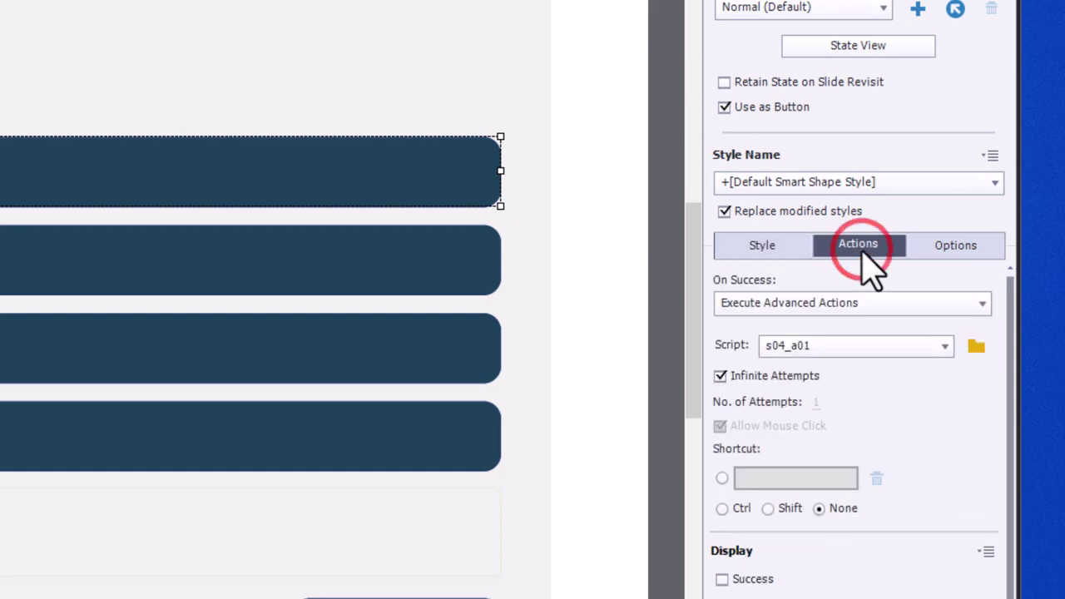
left_click(976, 347)
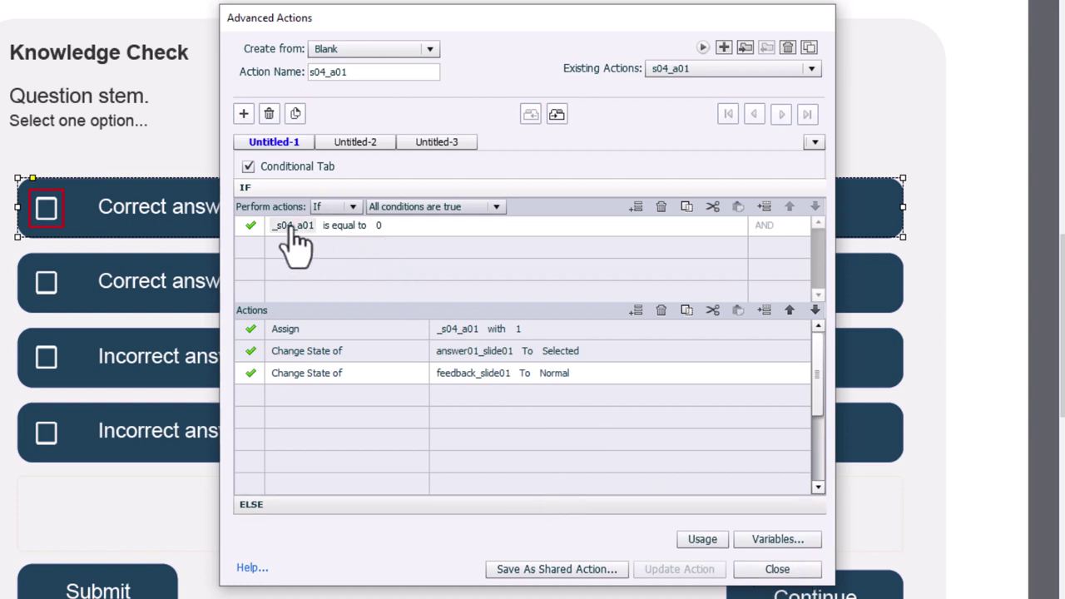
Review the Else actions of s04_a01, close the dialog, and check the Selected and Normal states of answer01_slide01
left_click(364, 503)
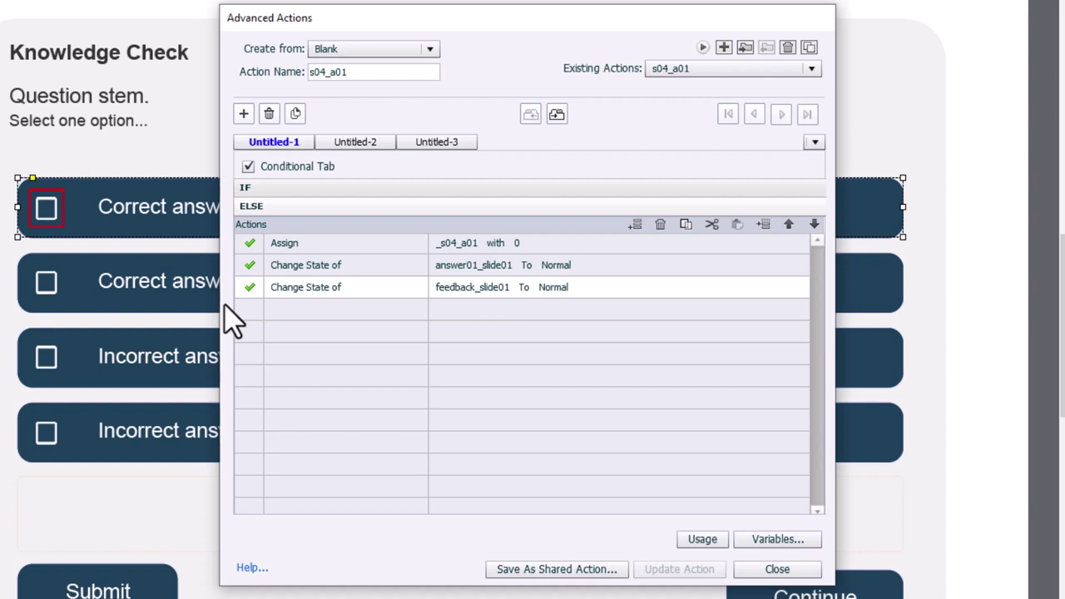
left_click(777, 569)
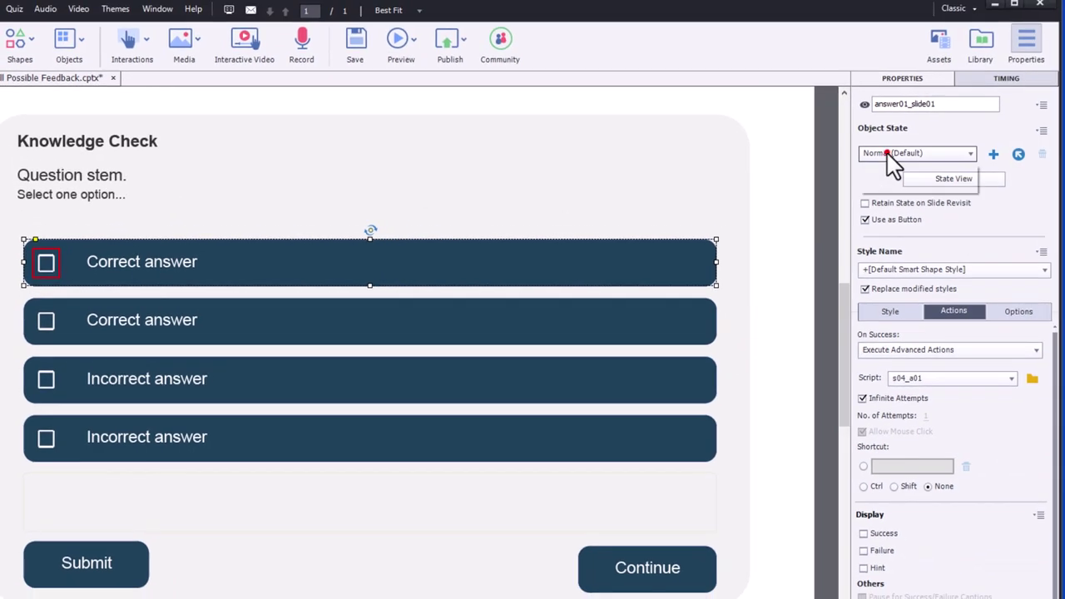
left_click(891, 153)
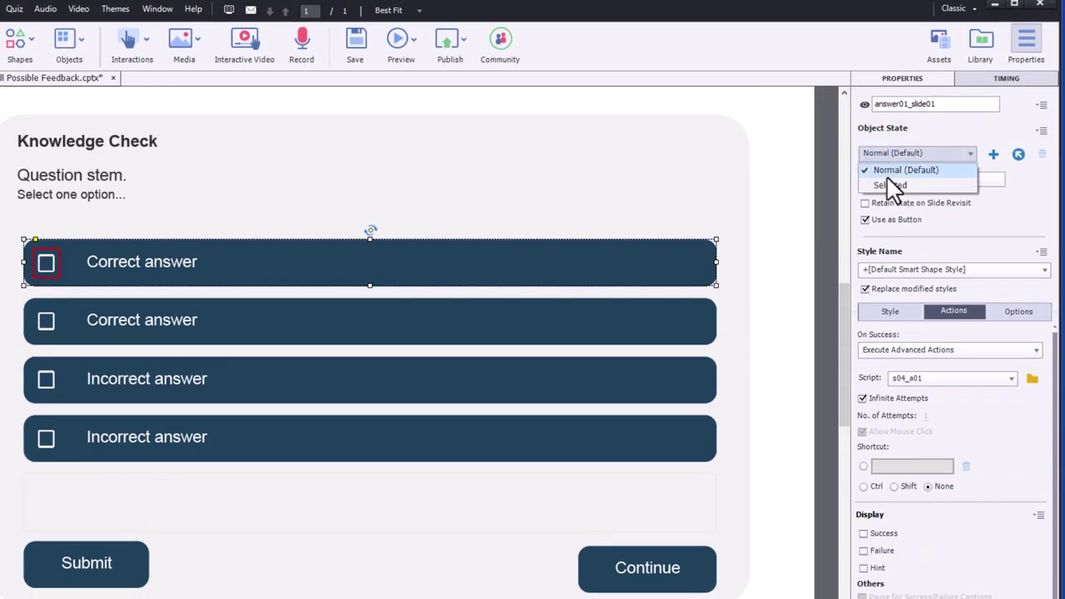
left_click(887, 185)
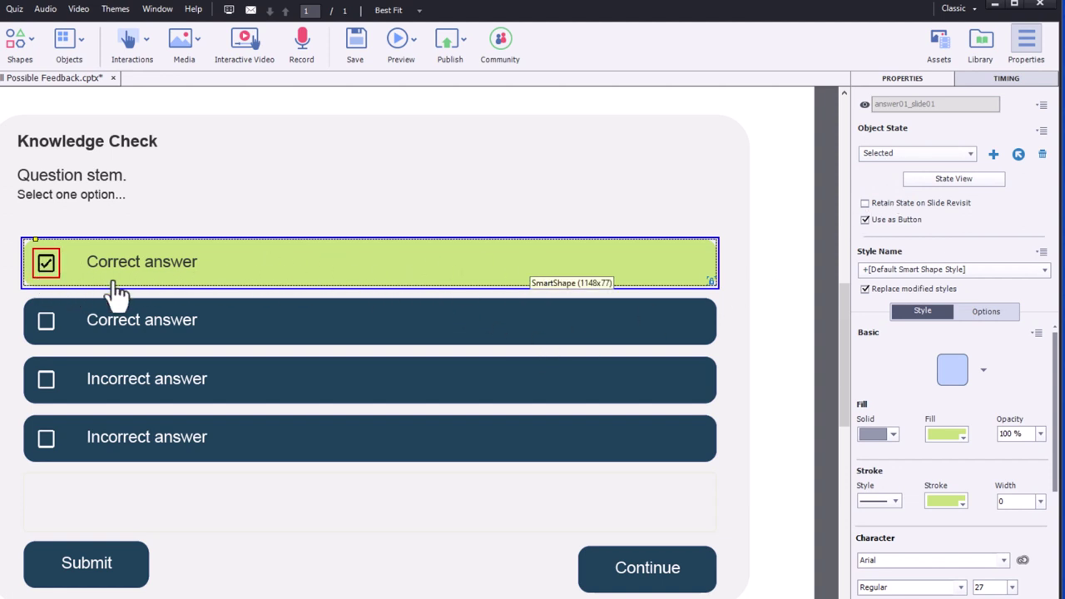
left_click(907, 158)
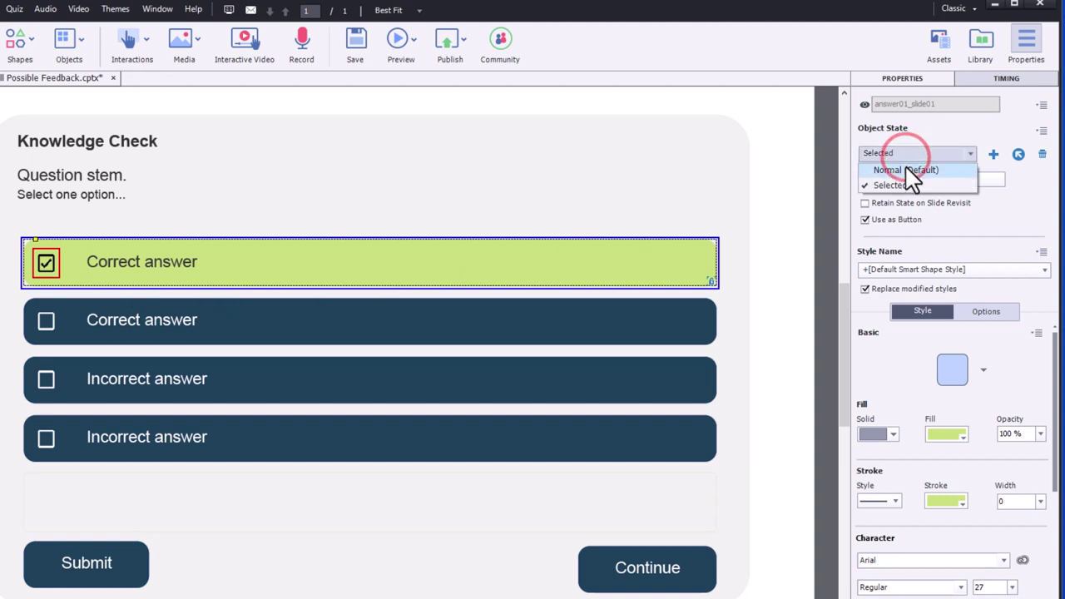
left_click(906, 168)
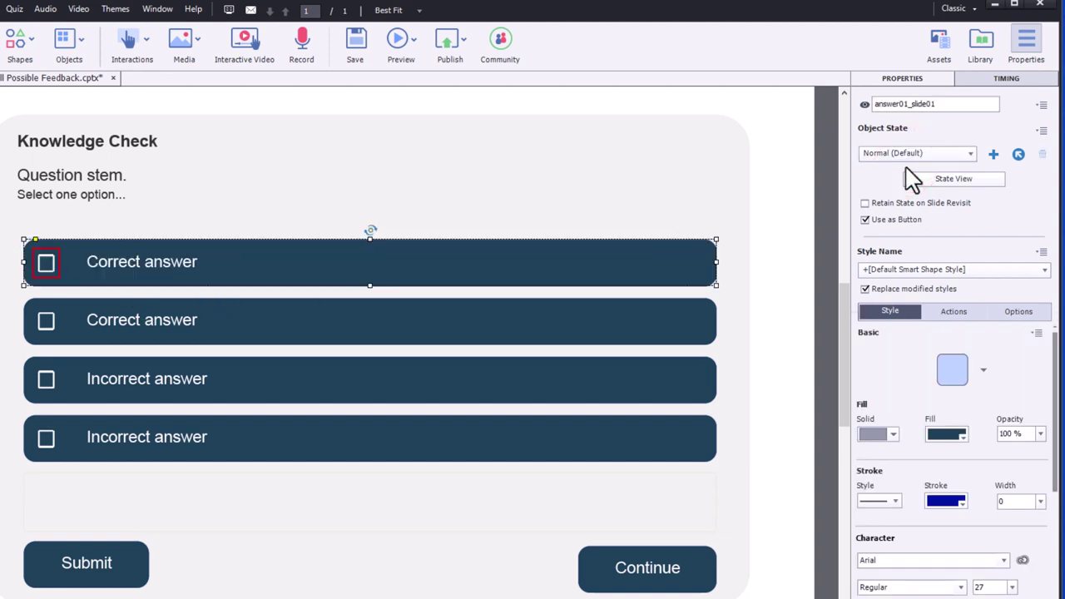
Preview the question slide and select all four answers
left_click(403, 40)
left_click(416, 81)
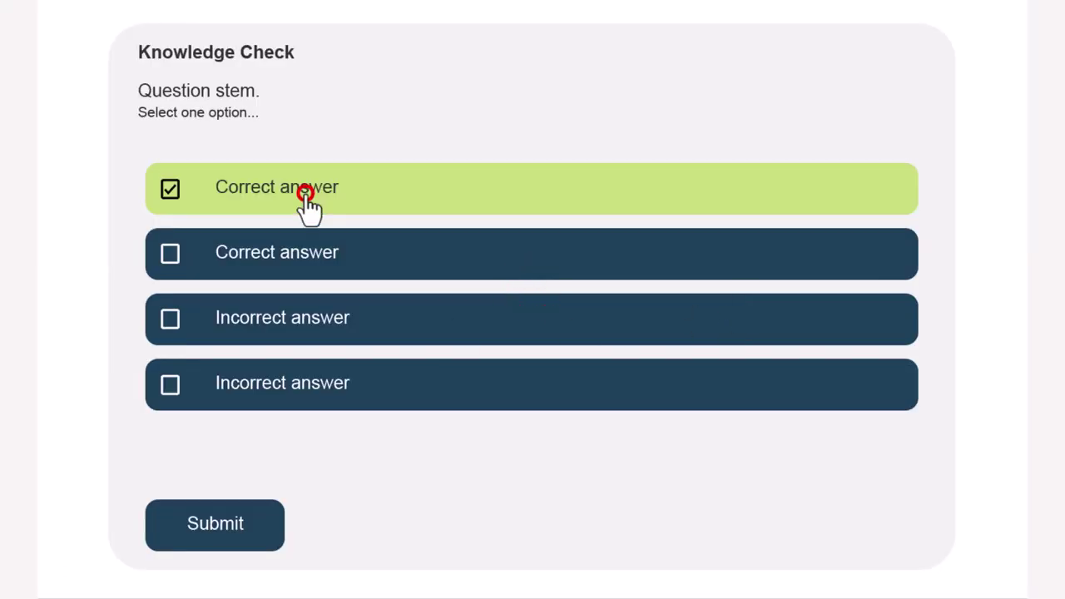
left_click(310, 265)
left_click(309, 318)
left_click(310, 388)
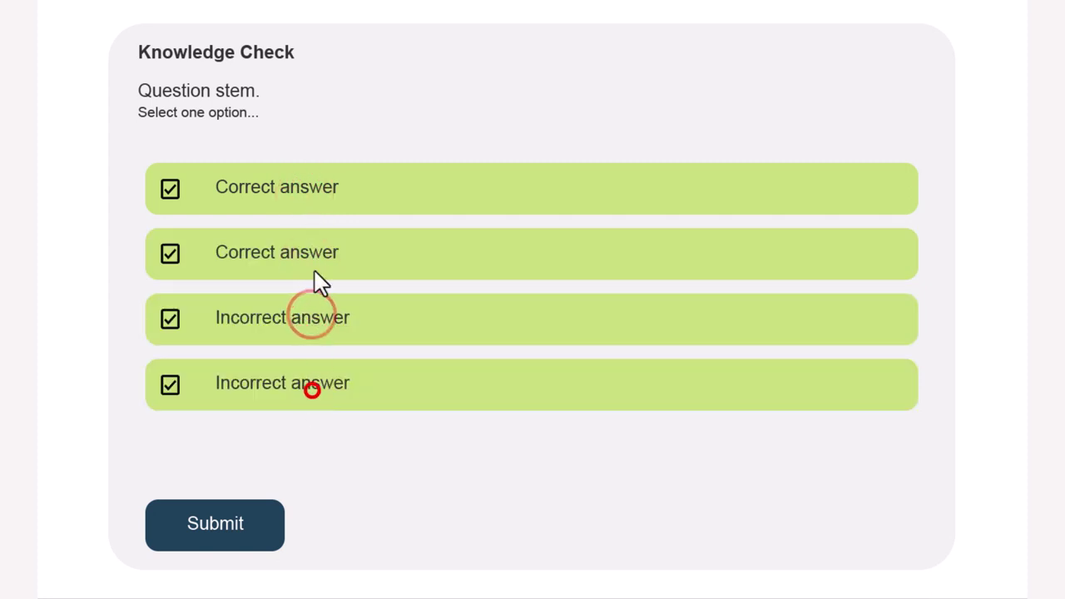
Toggle the answers off and on in the preview to test their Selected and Normal states
left_click(309, 199)
left_click(314, 257)
left_click(311, 320)
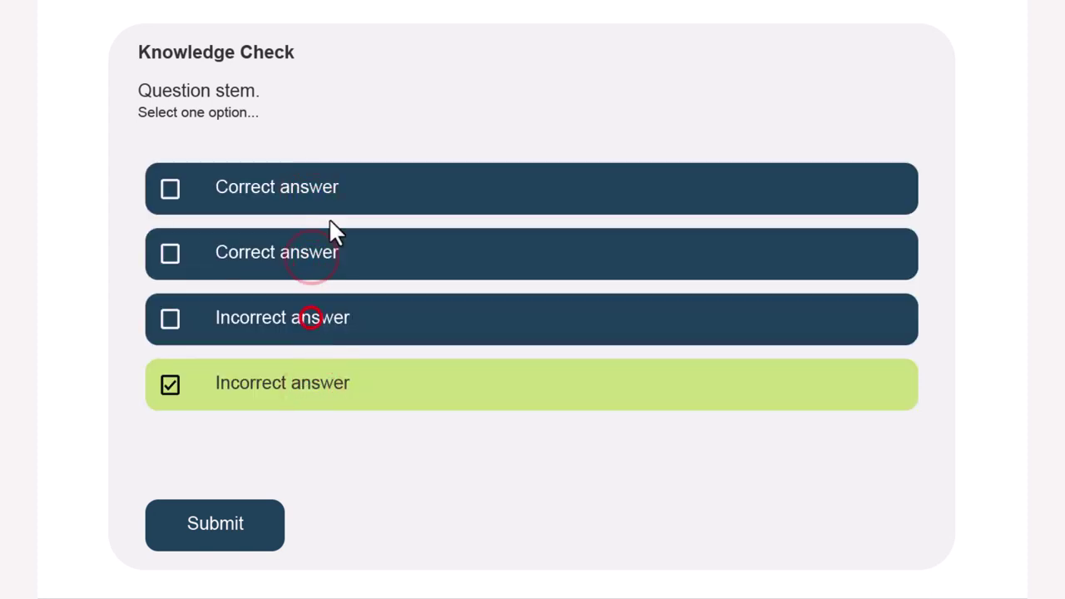
left_click(329, 198)
left_click(326, 320)
left_click(324, 266)
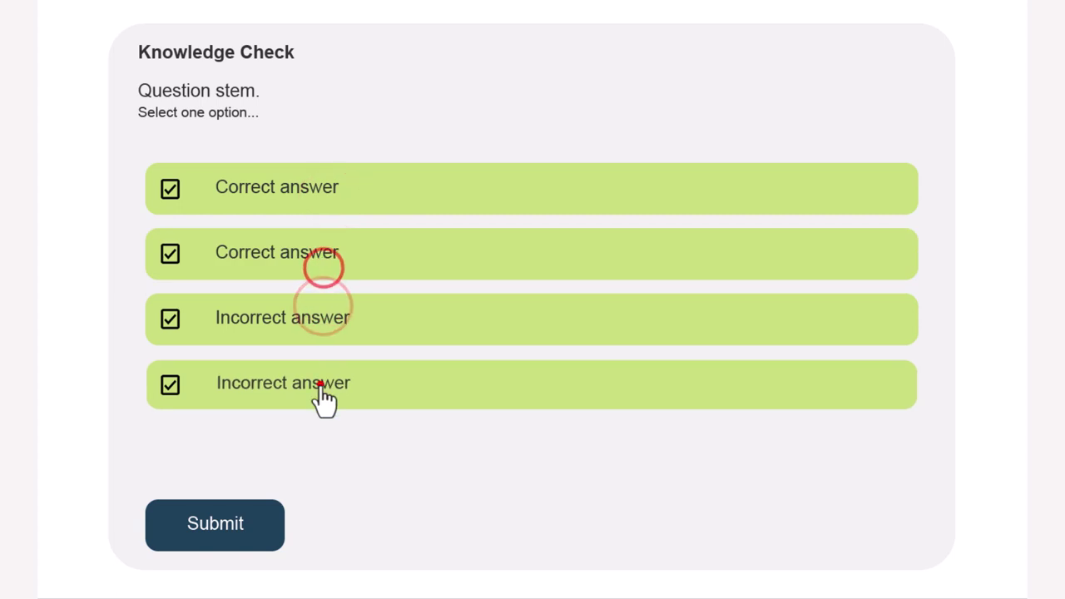
left_click(322, 390)
left_click(316, 321)
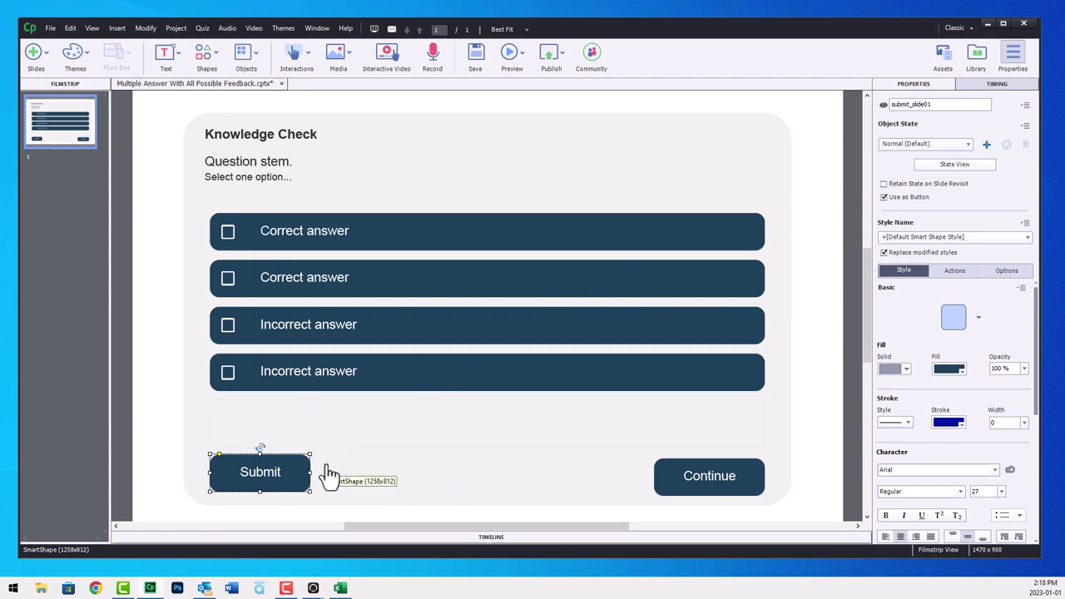
In the Submit button's s04_submit advanced action, duplicate the incomplete decision and name the copy "answer d"
left_click(956, 271)
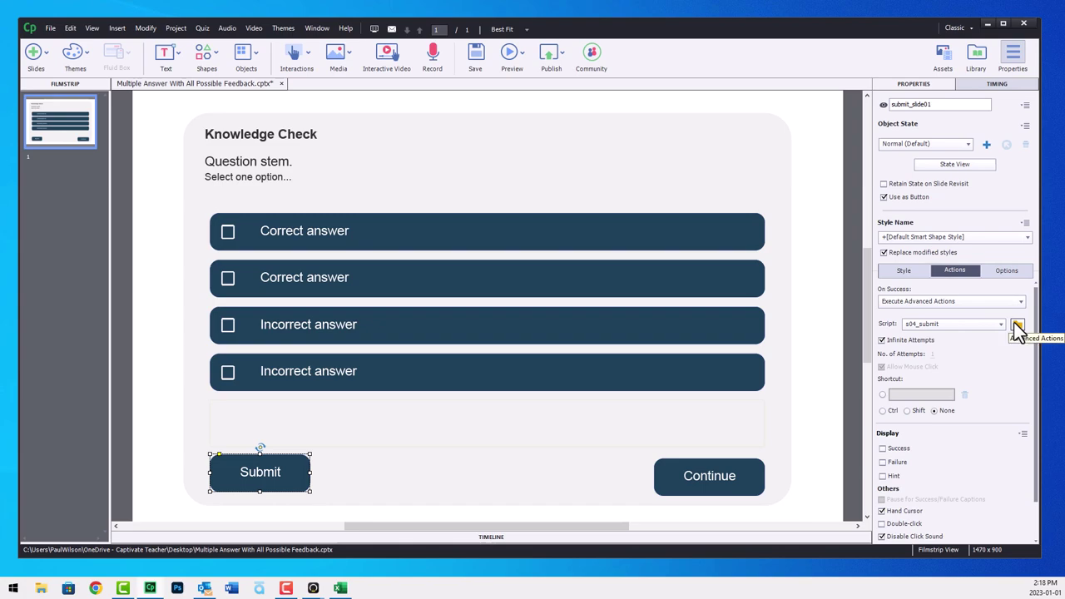
left_click(1016, 324)
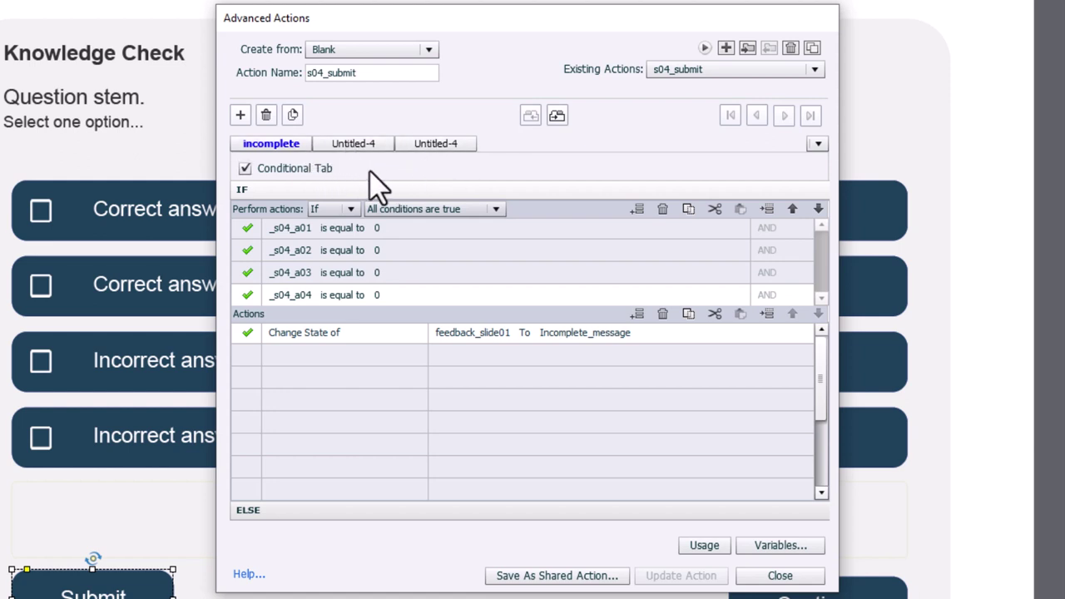
left_click(293, 115)
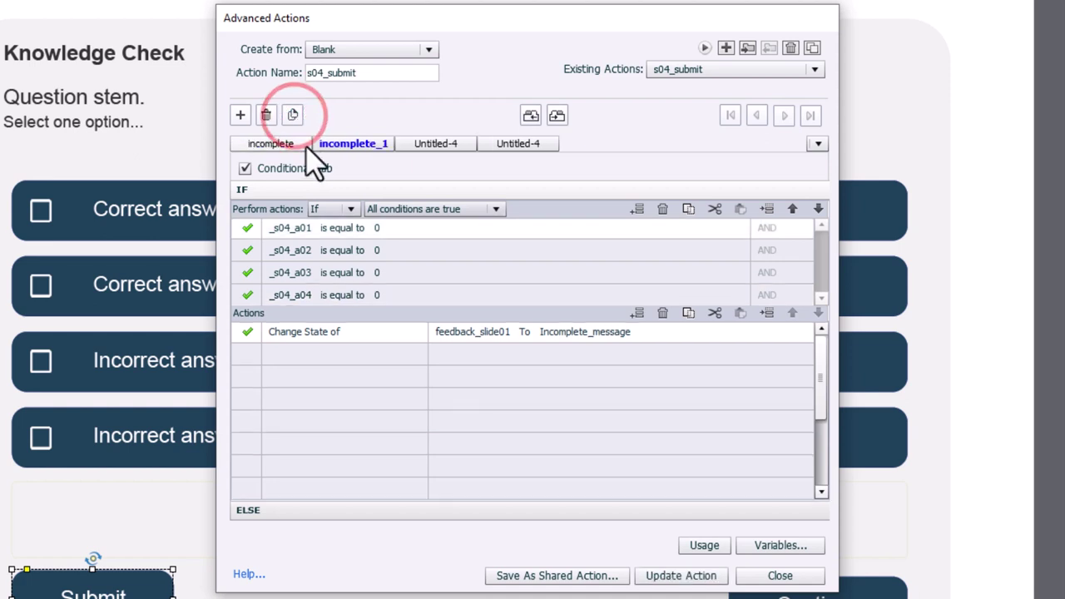
double_click(376, 144)
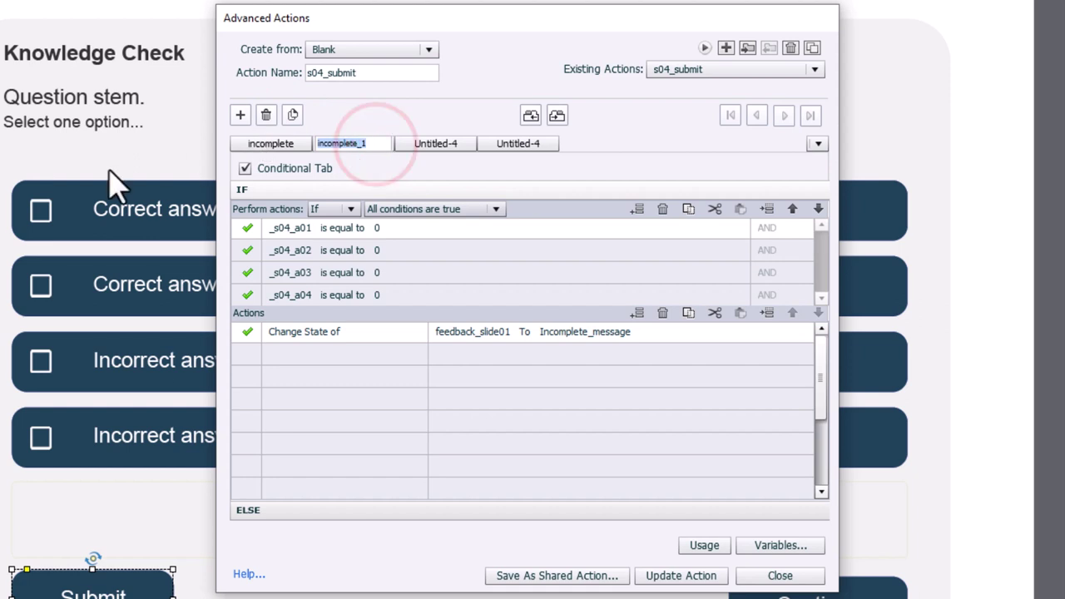
type("answer d")
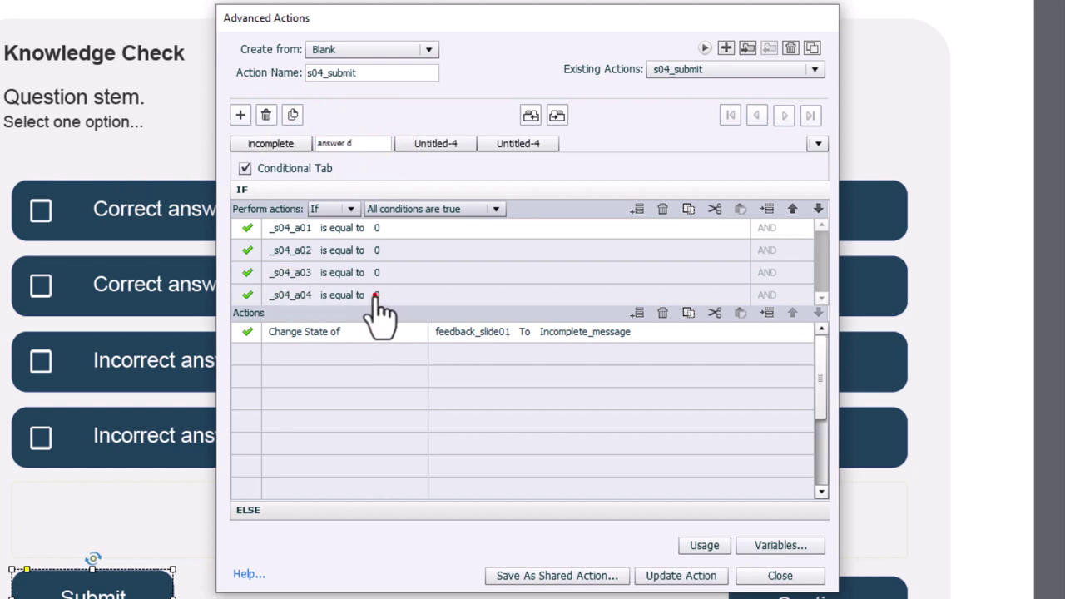
In the answer d decision, set the _s04_a04 condition to the literal 1 and change feedback_slide01 to the answer_D state
left_click(374, 295)
left_click(395, 296)
left_click(391, 324)
type("1")
key("Return")
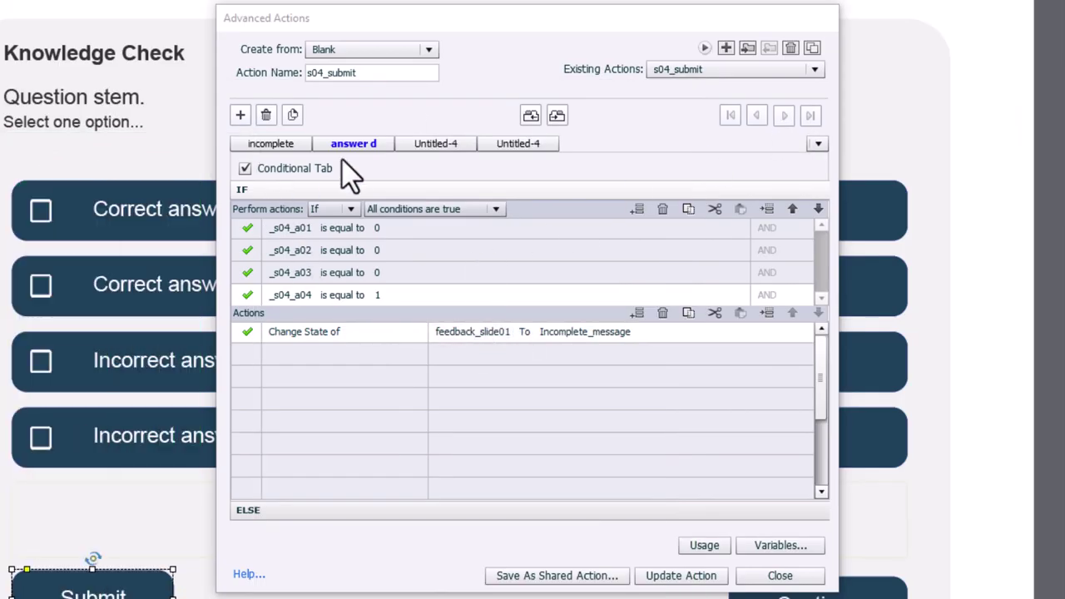
left_click(592, 331)
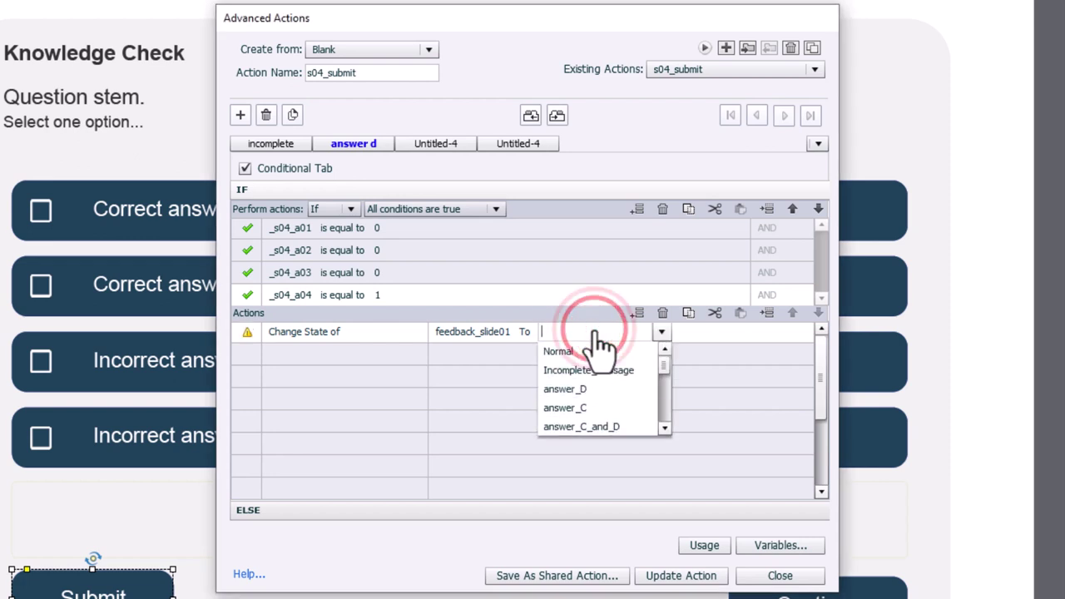
left_click(583, 388)
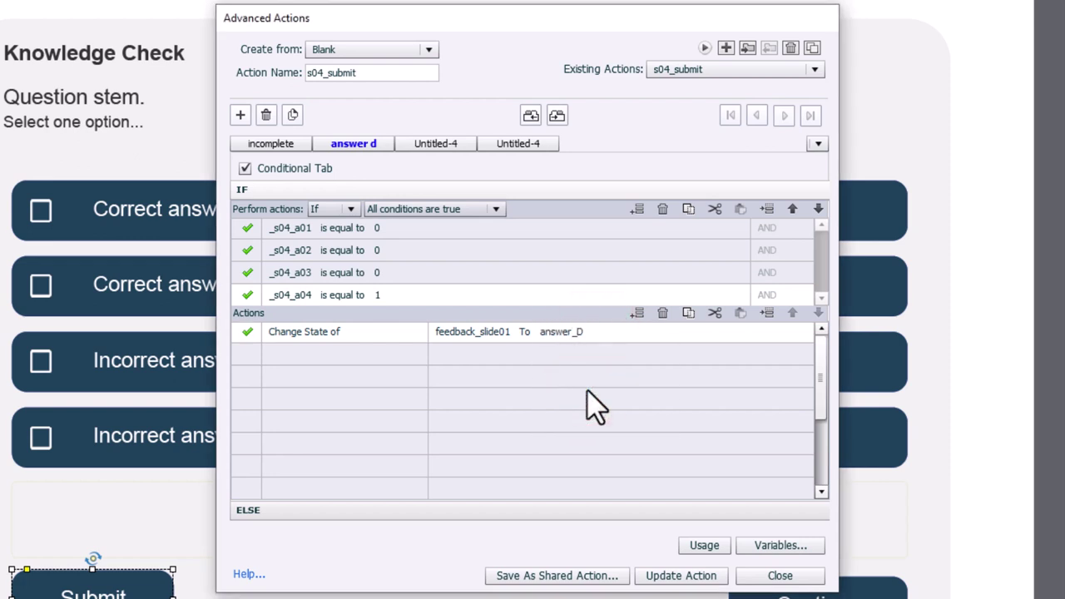
Duplicate the answer d decision and name the copy "answer c"
left_click(292, 115)
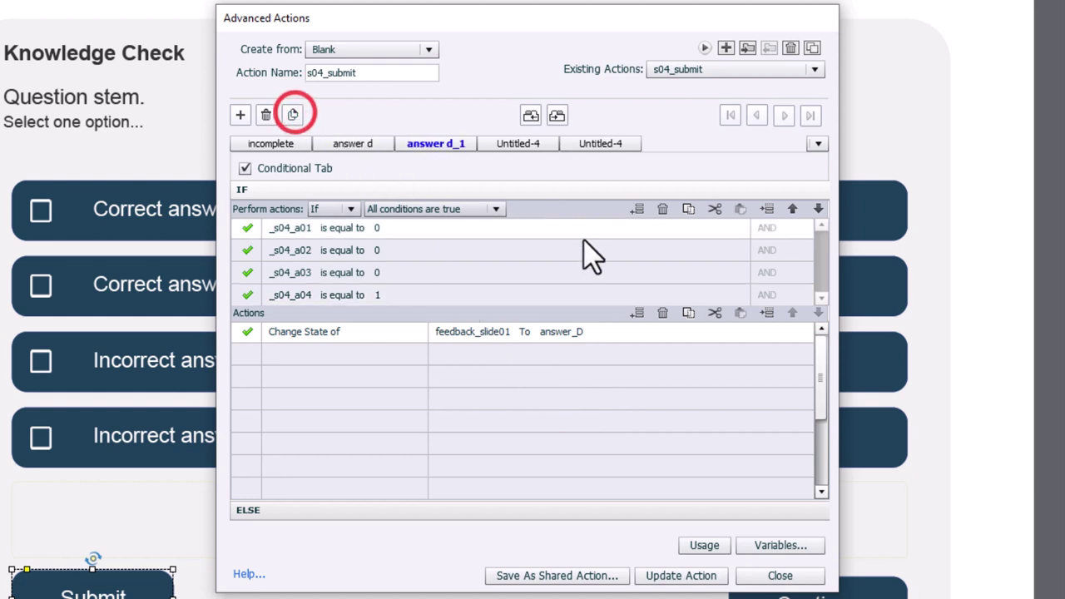
double_click(440, 150)
left_click(433, 145)
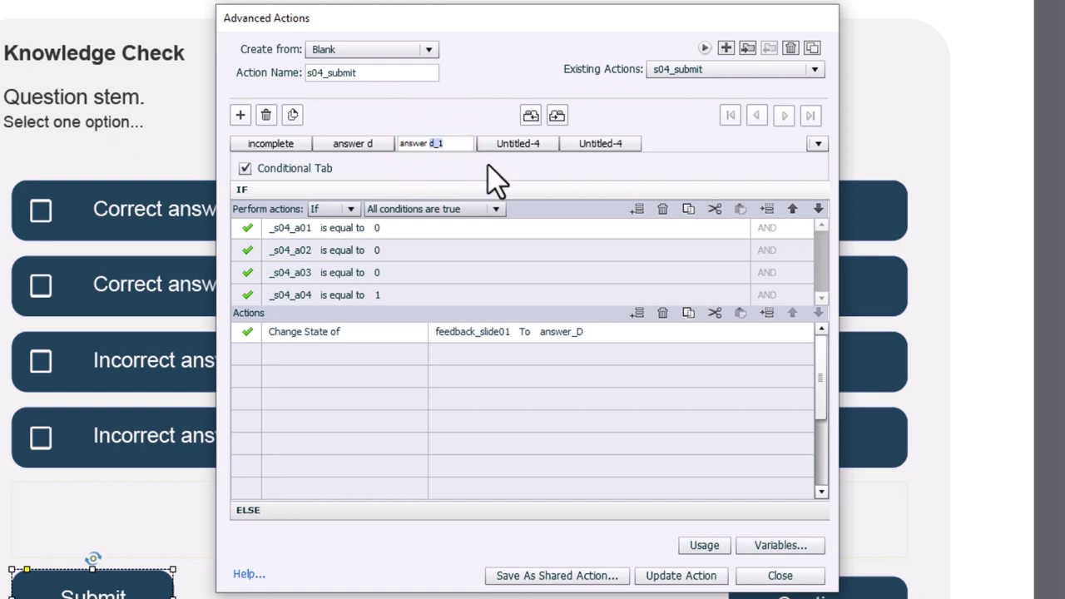
type("c")
In the answer c decision, require _s04_a03 equal to 1 and _s04_a04 equal to 0, and change feedback_slide01 to answer_C
left_click(376, 272)
left_click(388, 277)
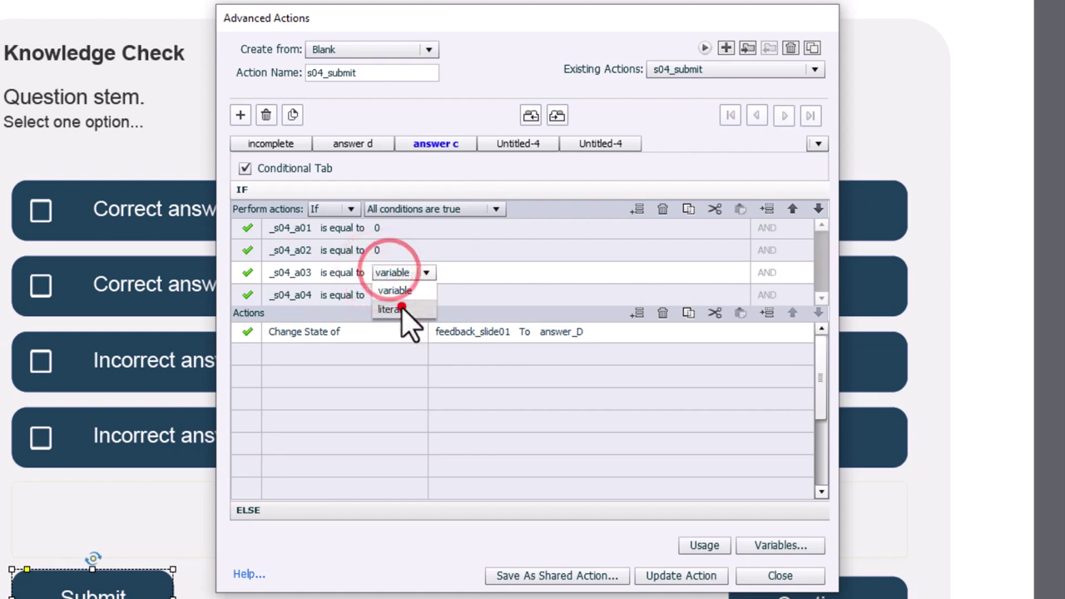
left_click(401, 304)
type("1")
key("Return")
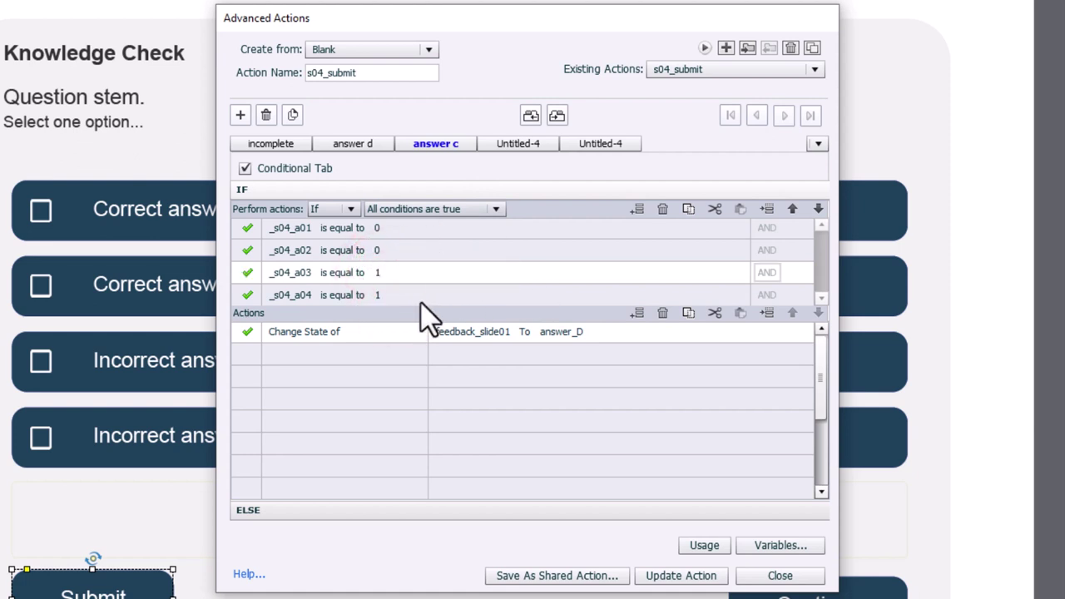
left_click(379, 297)
left_click(391, 298)
left_click(401, 326)
type("0")
key("Return")
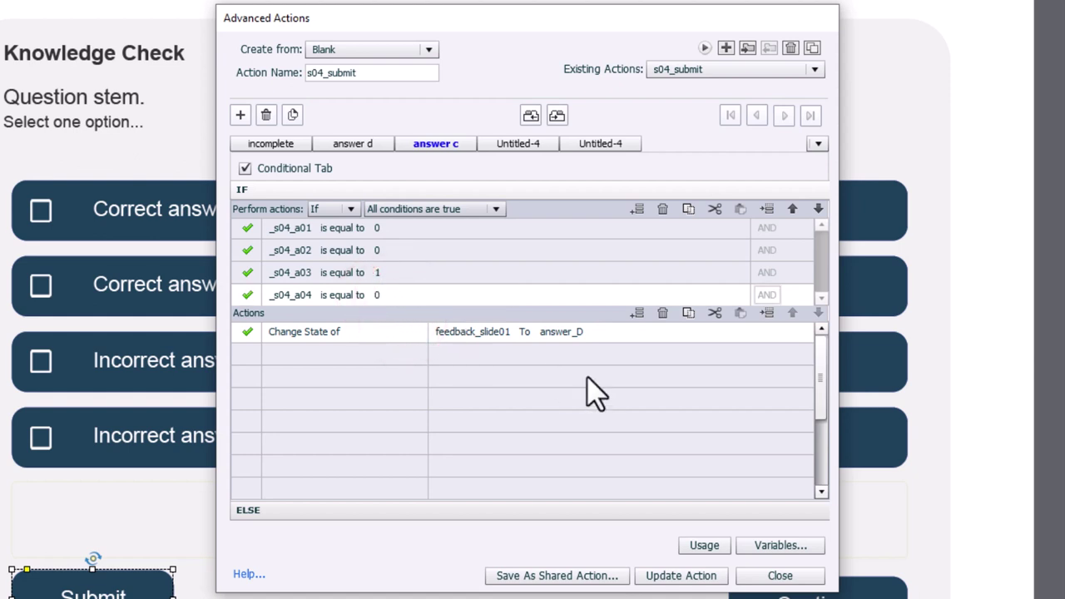
left_click(566, 334)
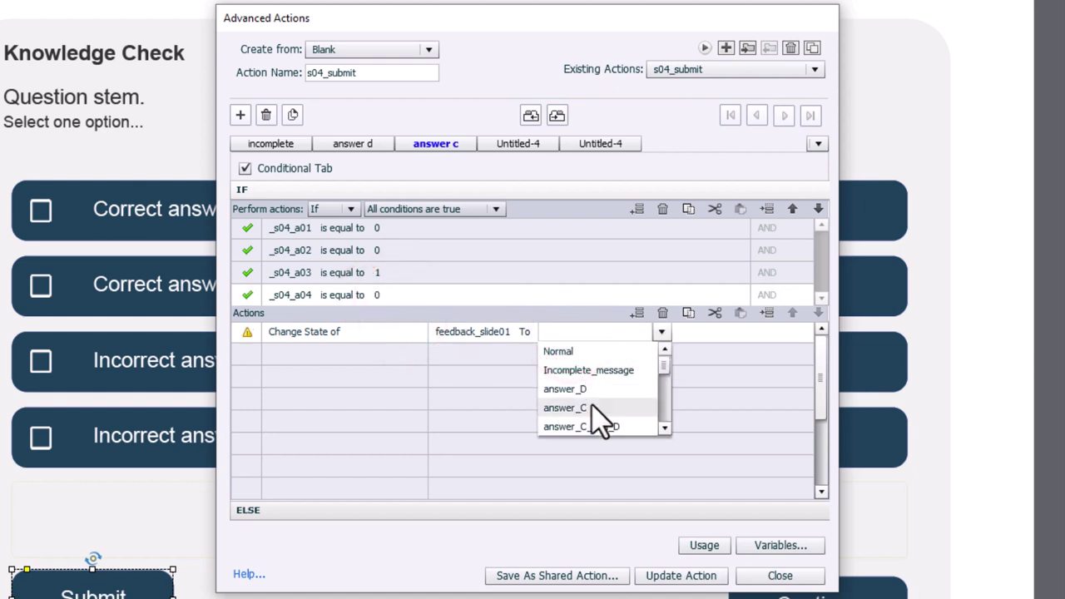
left_click(593, 406)
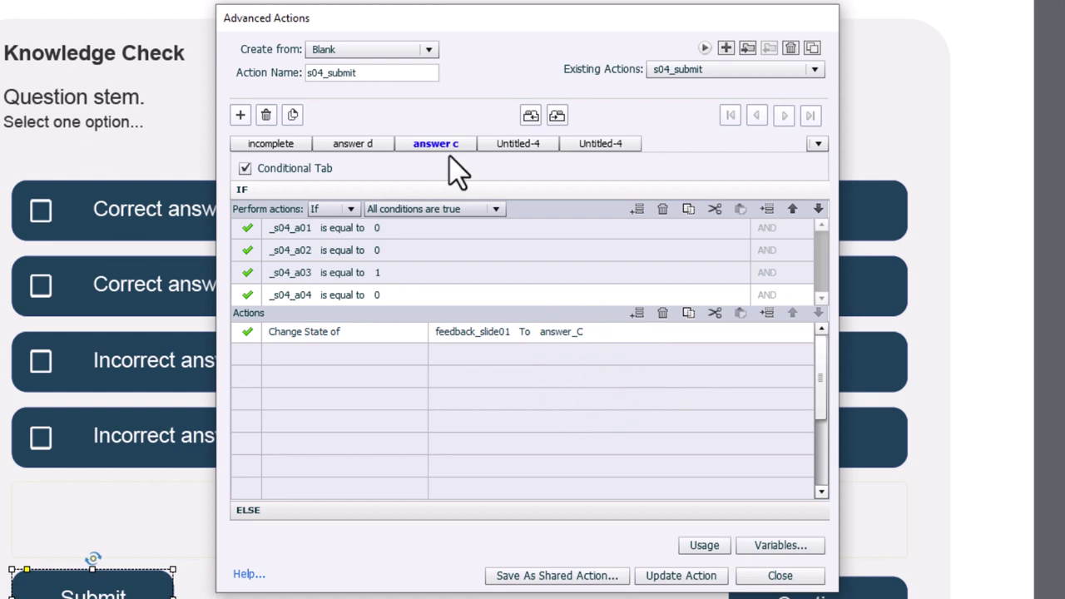
Duplicate the answer c decision and name the copy "answer c d"
left_click(292, 115)
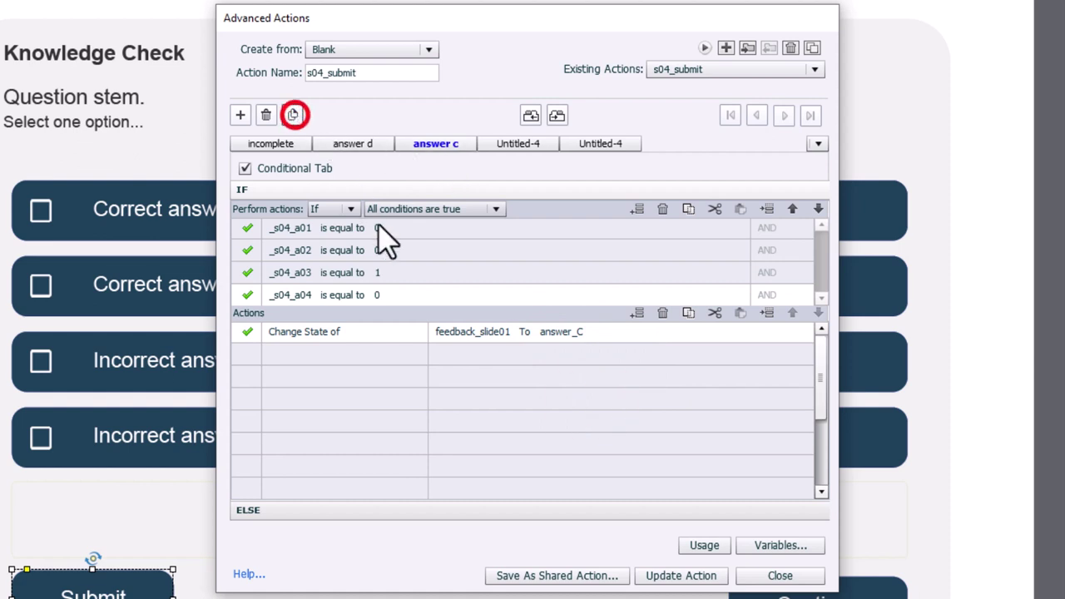
double_click(526, 147)
left_click(512, 144)
key("BackSpace")
type("d")
key("BackSpace")
type("c")
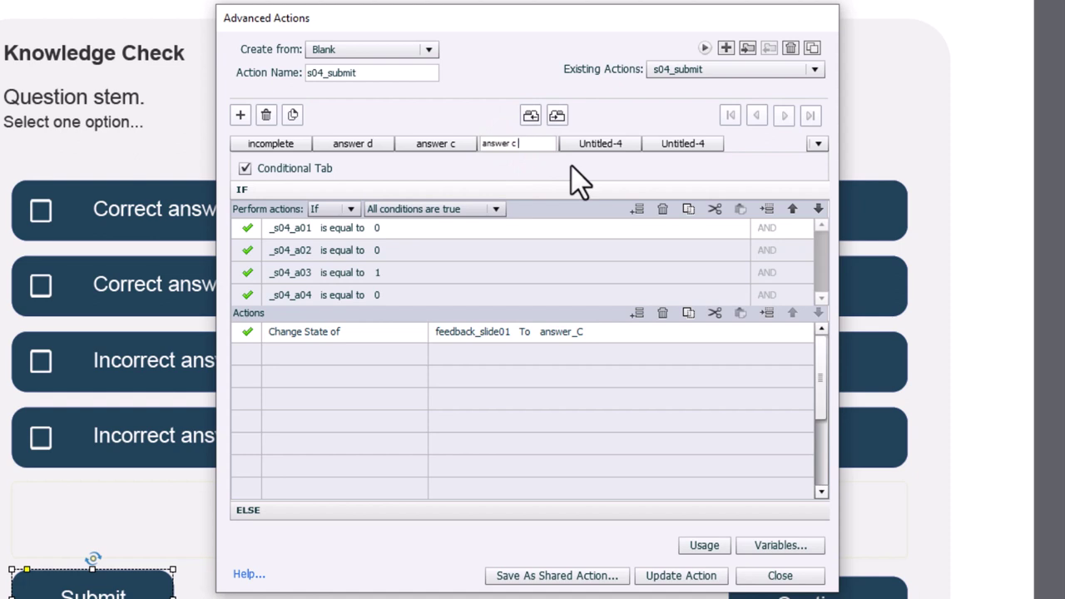
type(" d")
key("Return")
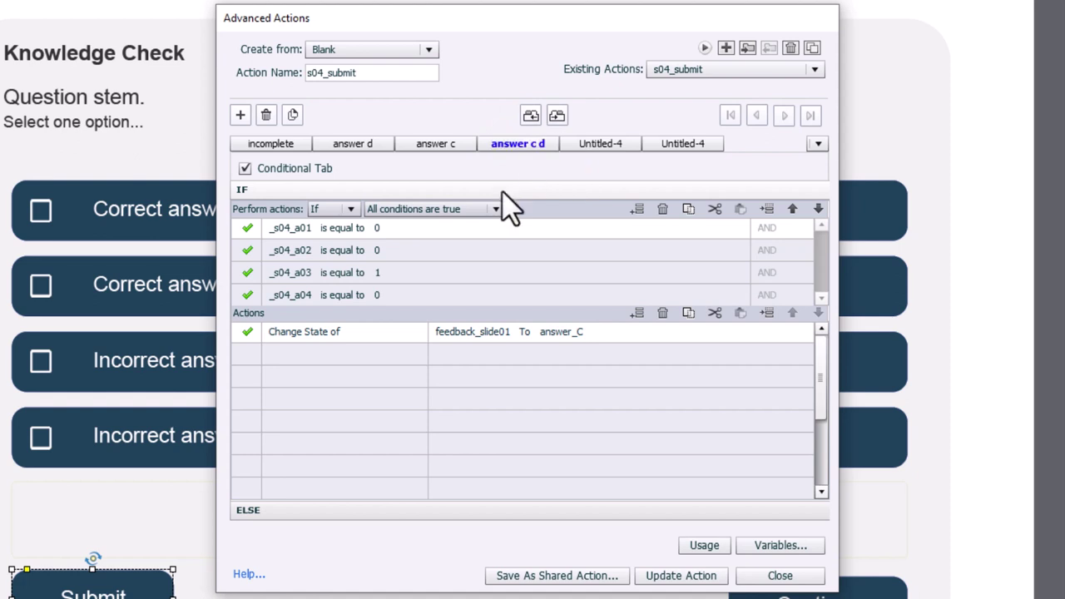
In the answer c d decision, set the _s04_a04 condition to the literal 1 and change feedback_slide01 to the answer_C_and_D state
left_click(378, 298)
left_click(416, 293)
left_click(409, 328)
type("1")
key("Return")
left_click(561, 334)
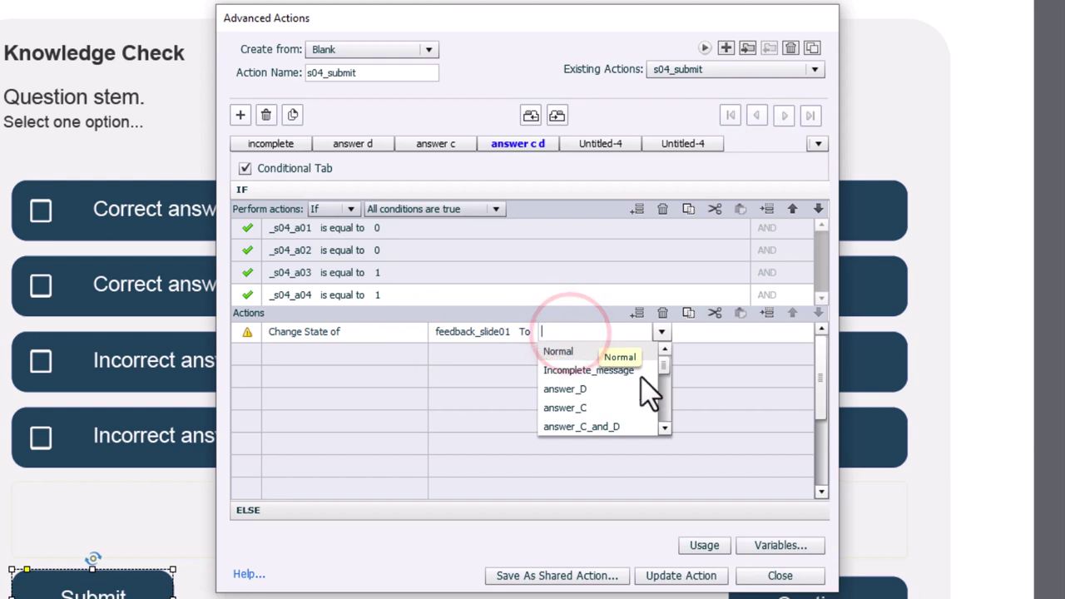
left_click(584, 426)
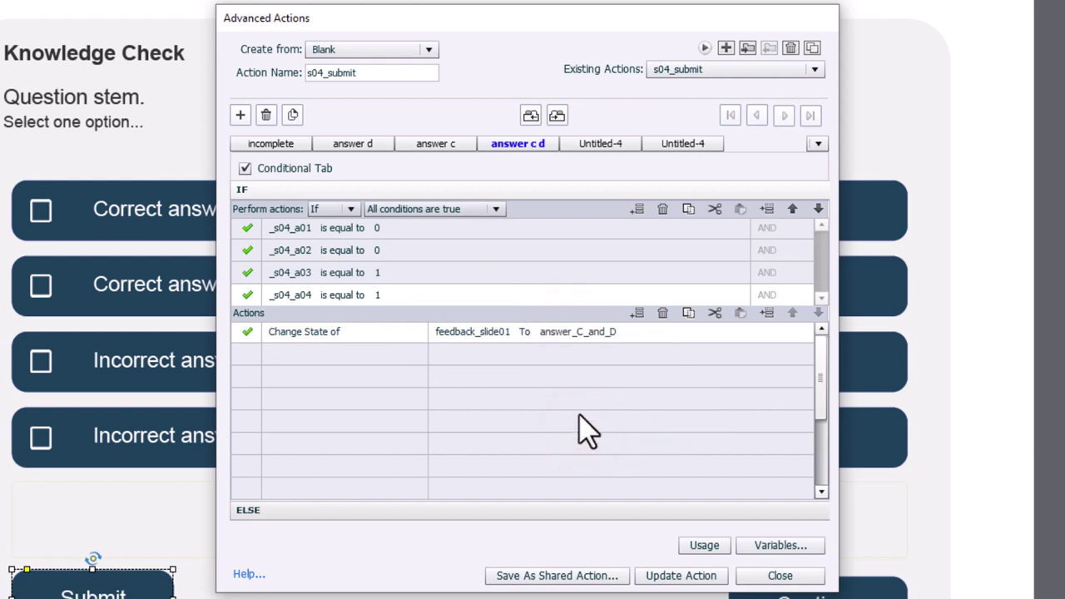
Switch to the Excel combination table to check the answer values and feedback messages, and return to Captivate's Advanced Actions dialog
key("alt+Tab")
left_click(491, 18)
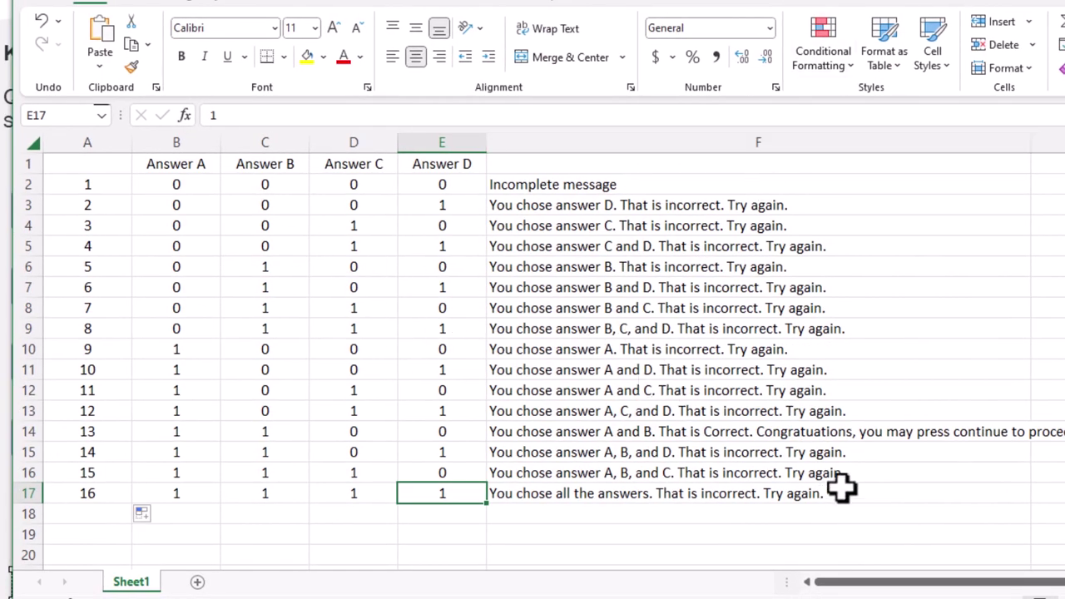
key("alt+Tab")
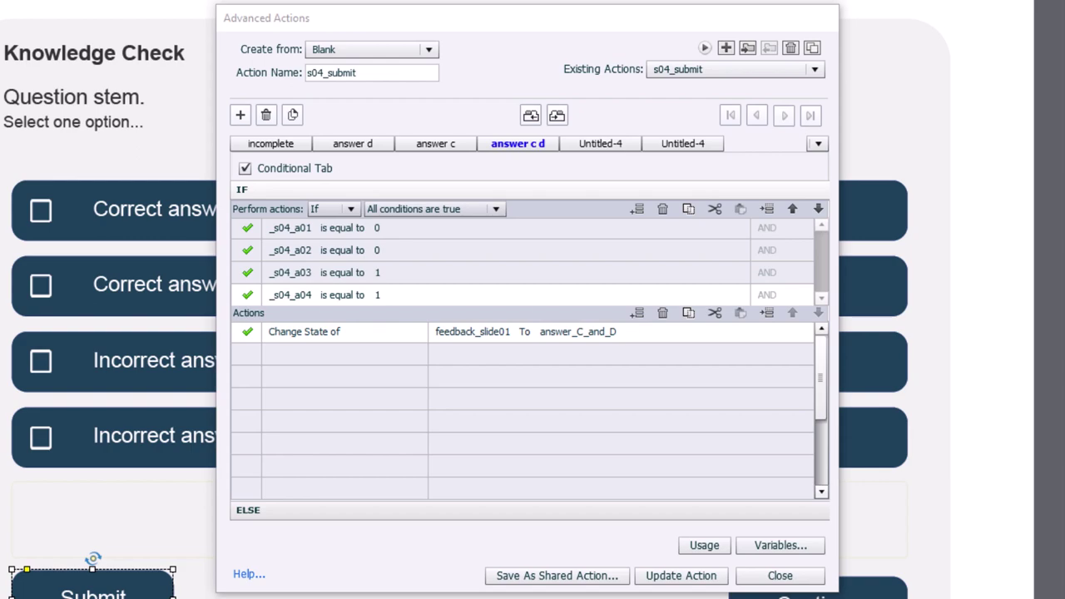
key("alt+Tab")
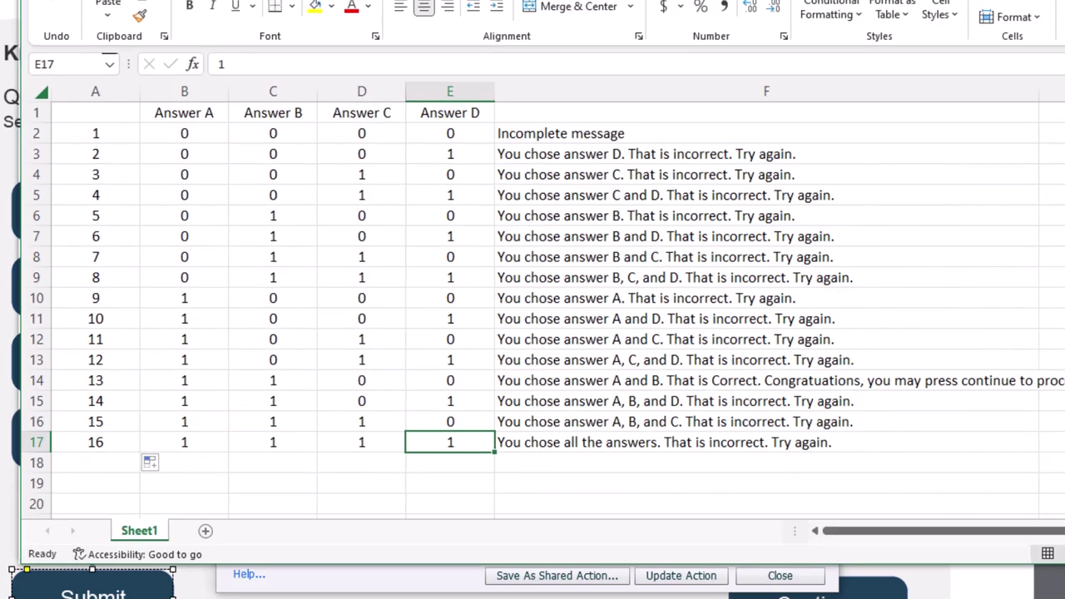
key("alt+Tab")
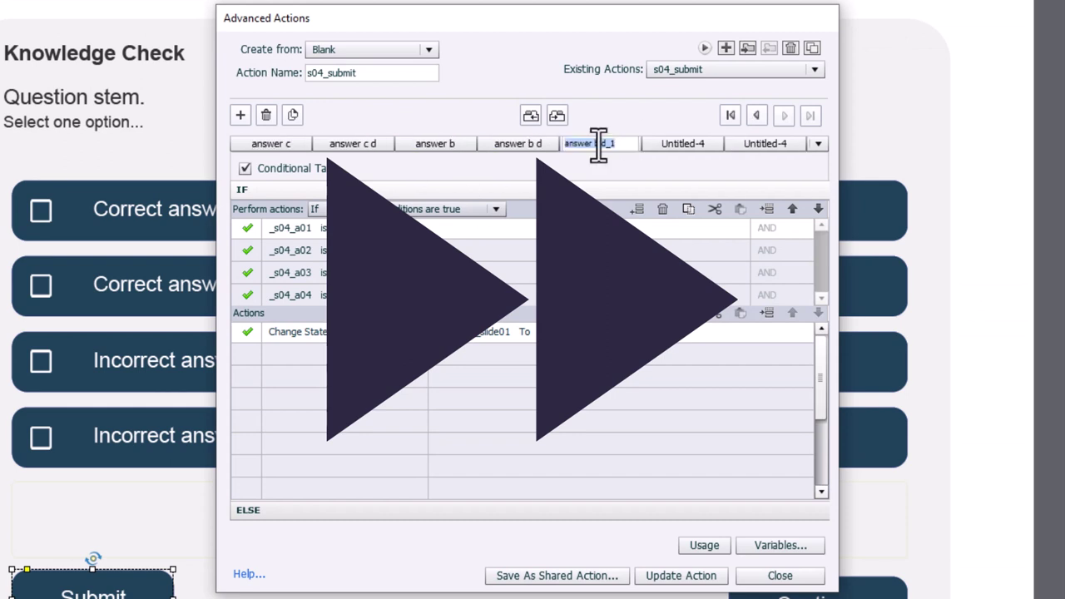
Rename the decision for the answer a and b combination as "correct"
double_click(591, 144)
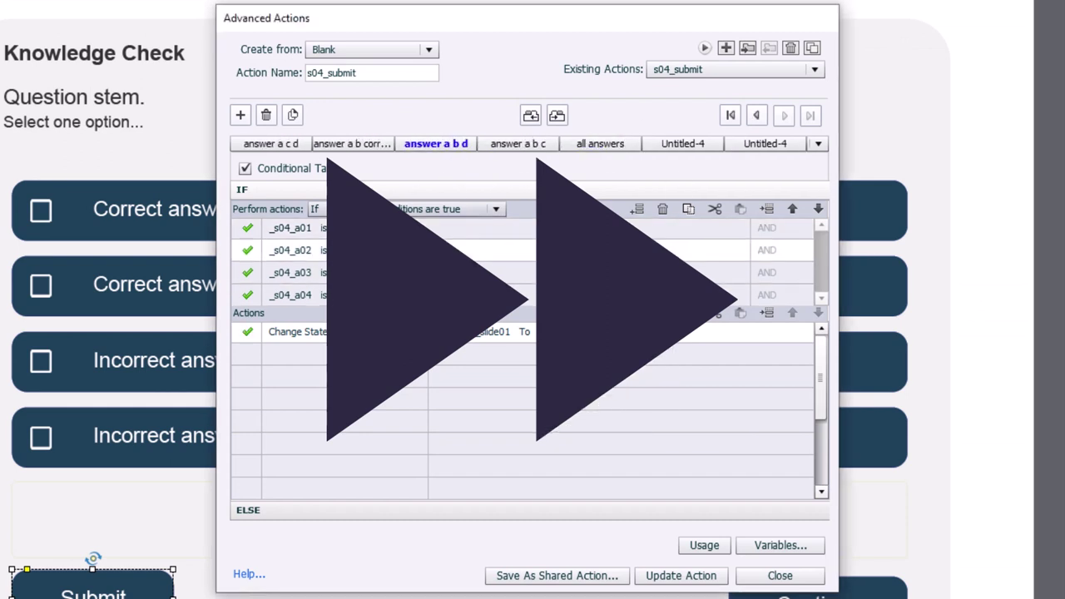
type("correct")
key("Return")
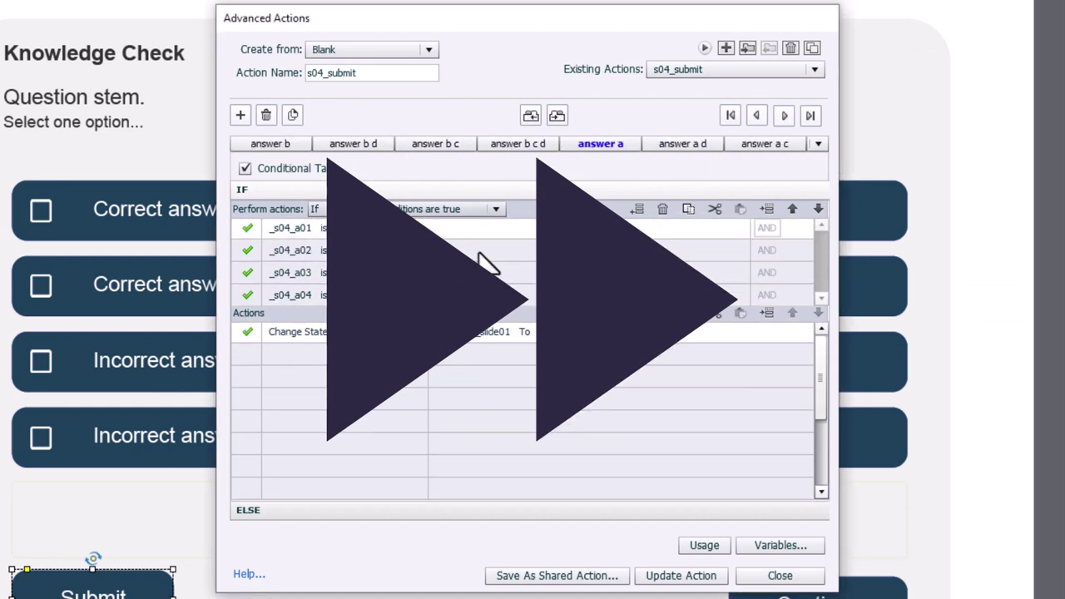
left_click(682, 143)
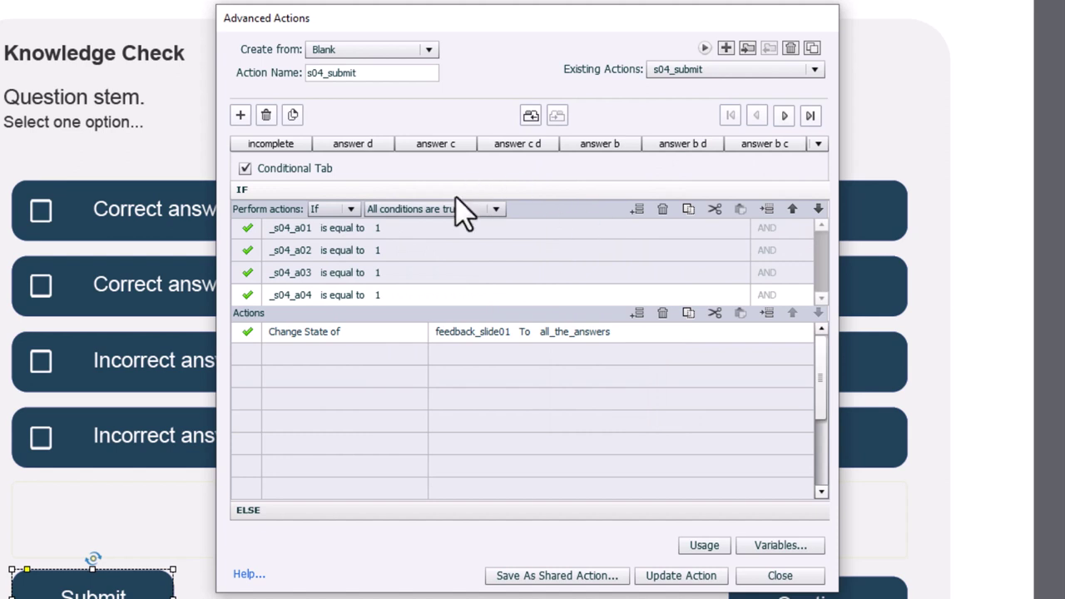
Review the conditions and feedback states of the incomplete, answer d, answer c, answer c d and answer b decisions
left_click(280, 148)
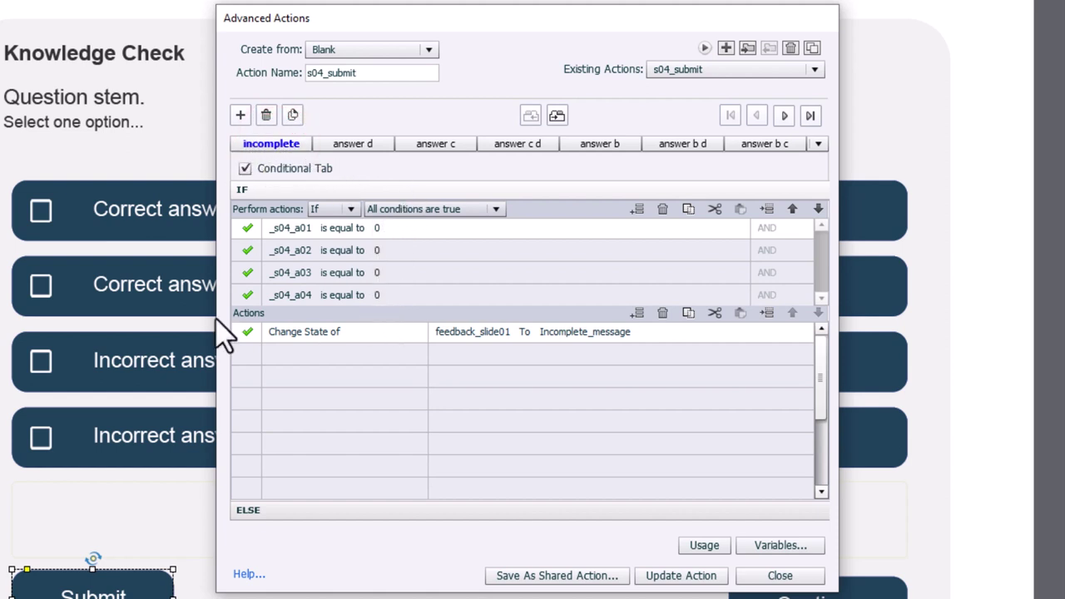
left_click(363, 147)
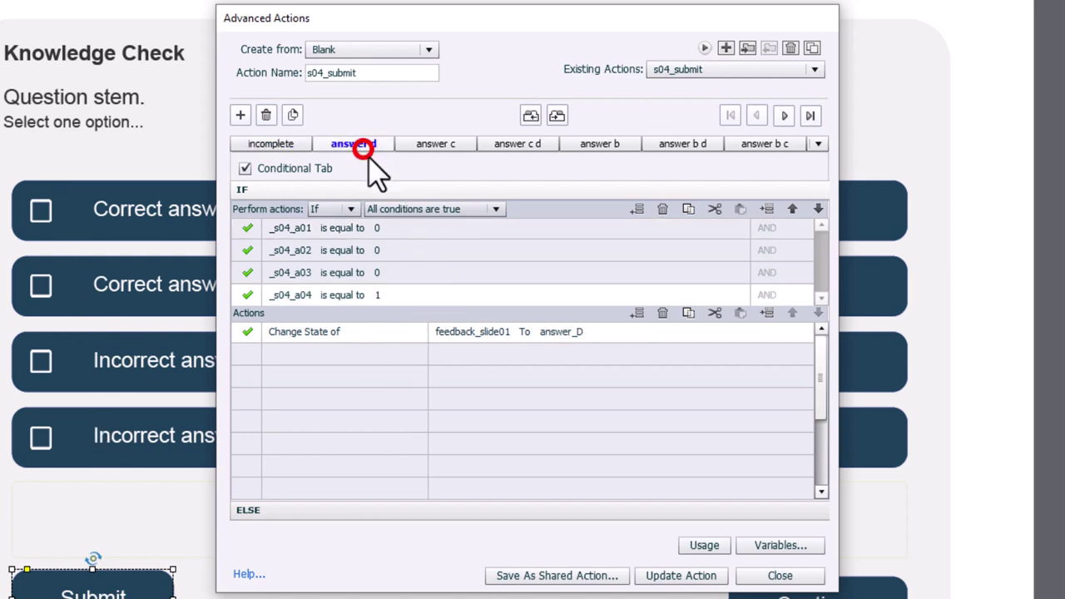
left_click(433, 160)
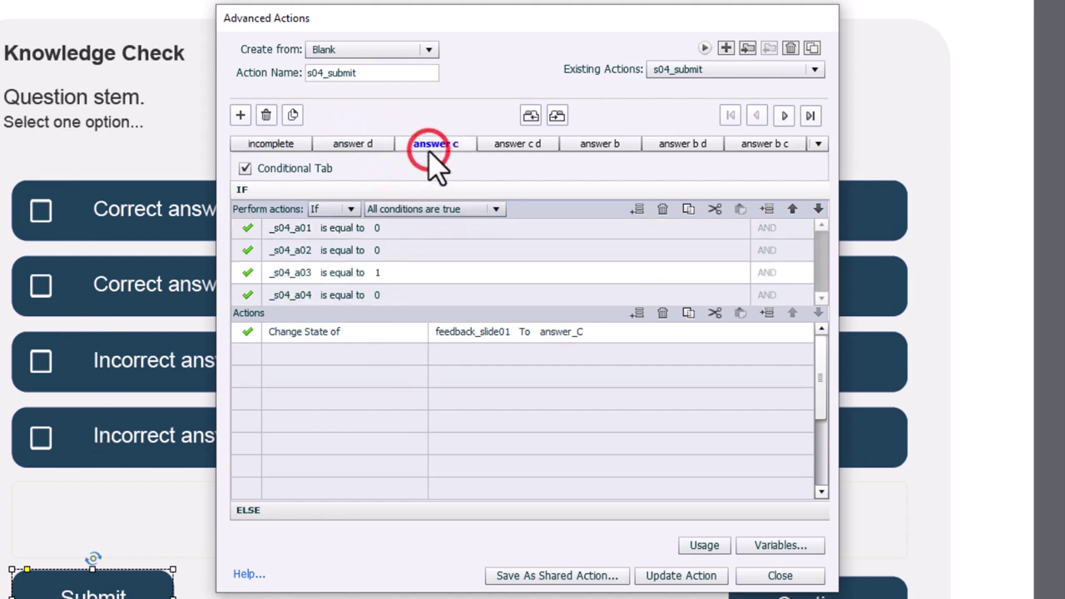
left_click(533, 151)
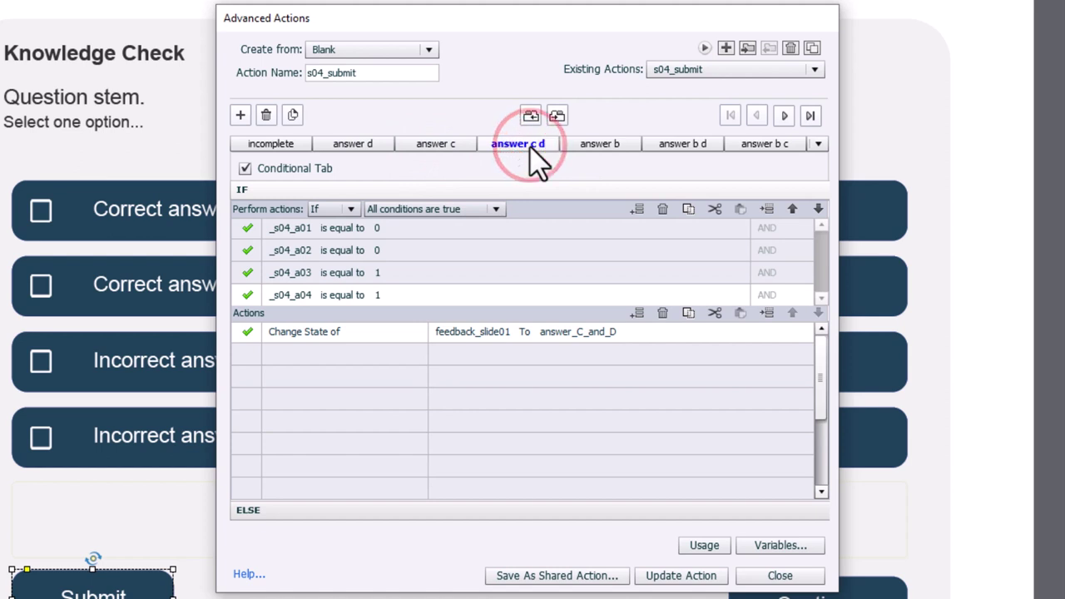
left_click(621, 146)
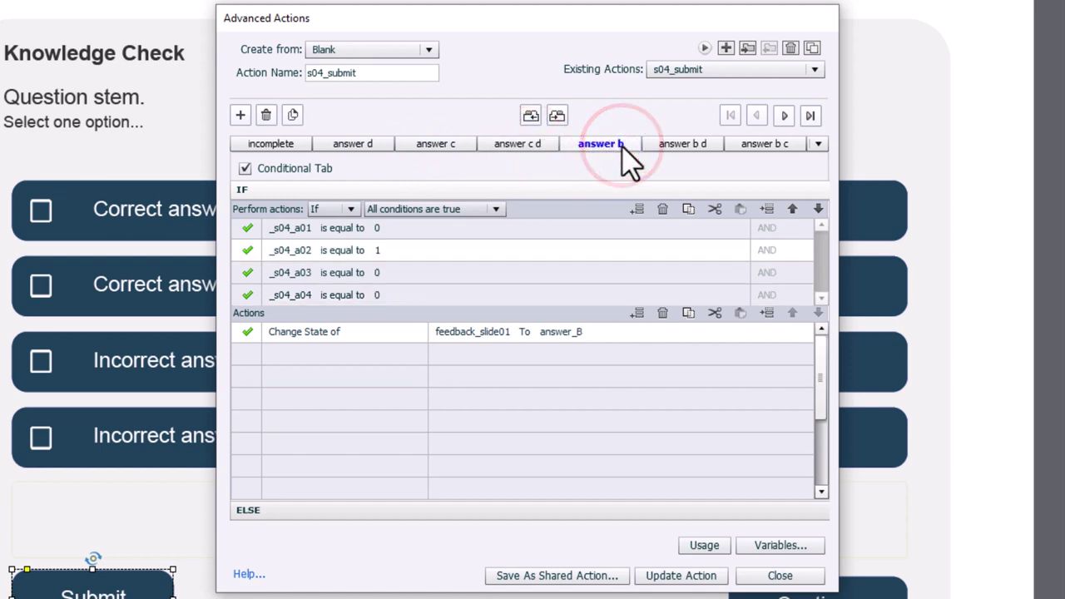
left_click(786, 117)
left_click(785, 116)
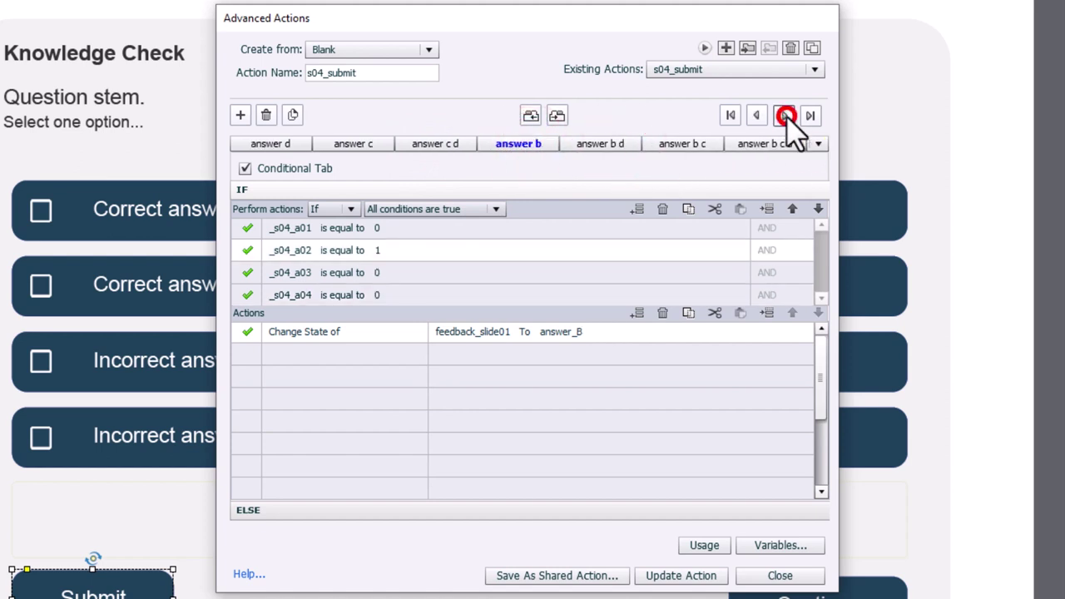
left_click(785, 117)
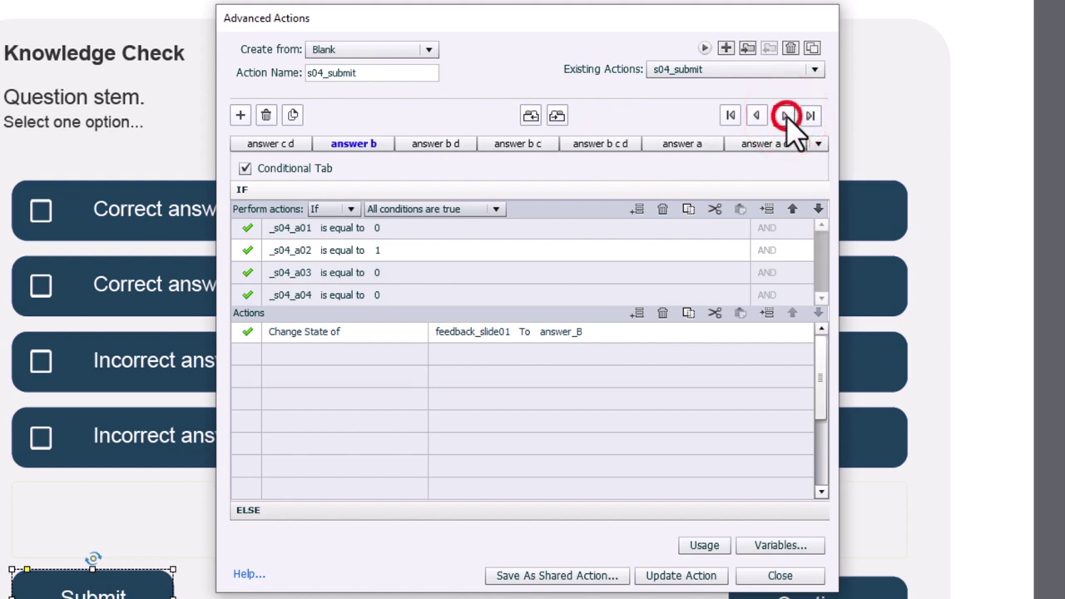
left_click(786, 117)
left_click(785, 116)
left_click(785, 116)
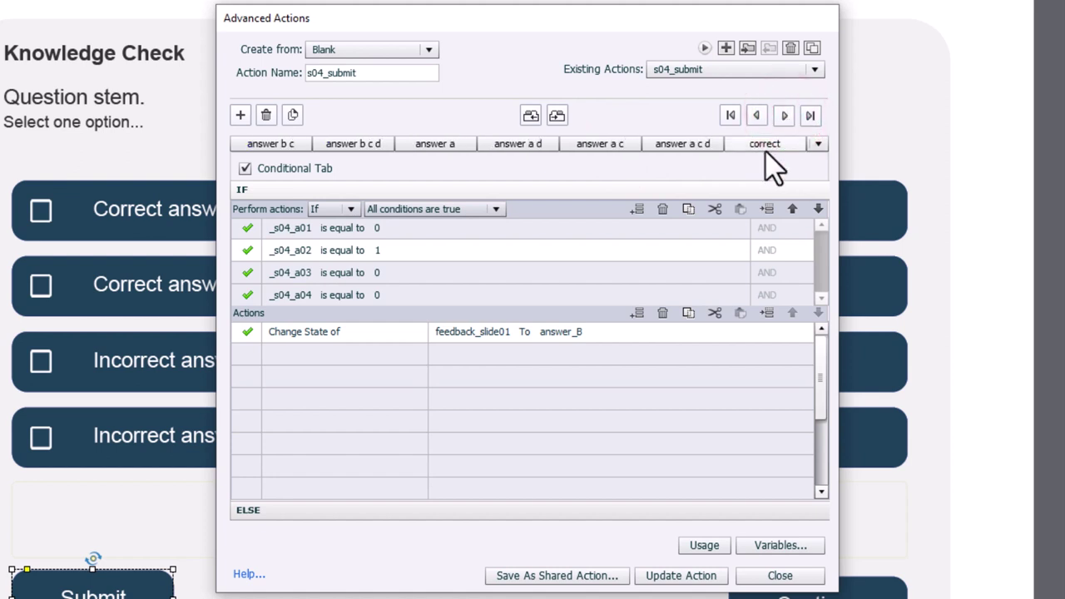
In the correct decision, add a Show action for continue_slide01 below the feedback state change
left_click(766, 150)
left_click(293, 354)
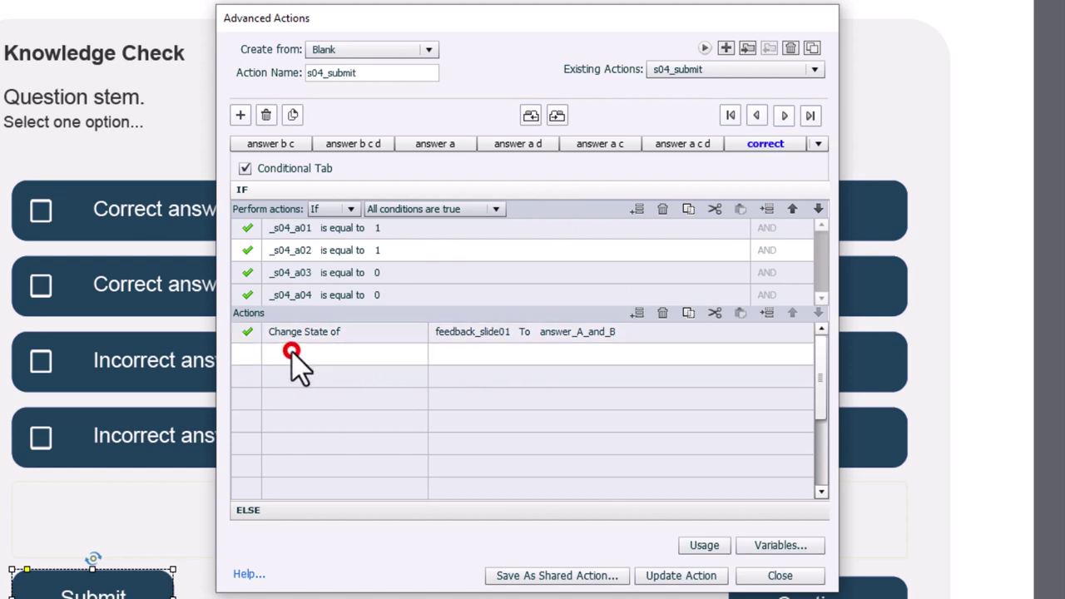
scroll(296, 366, "down", 5)
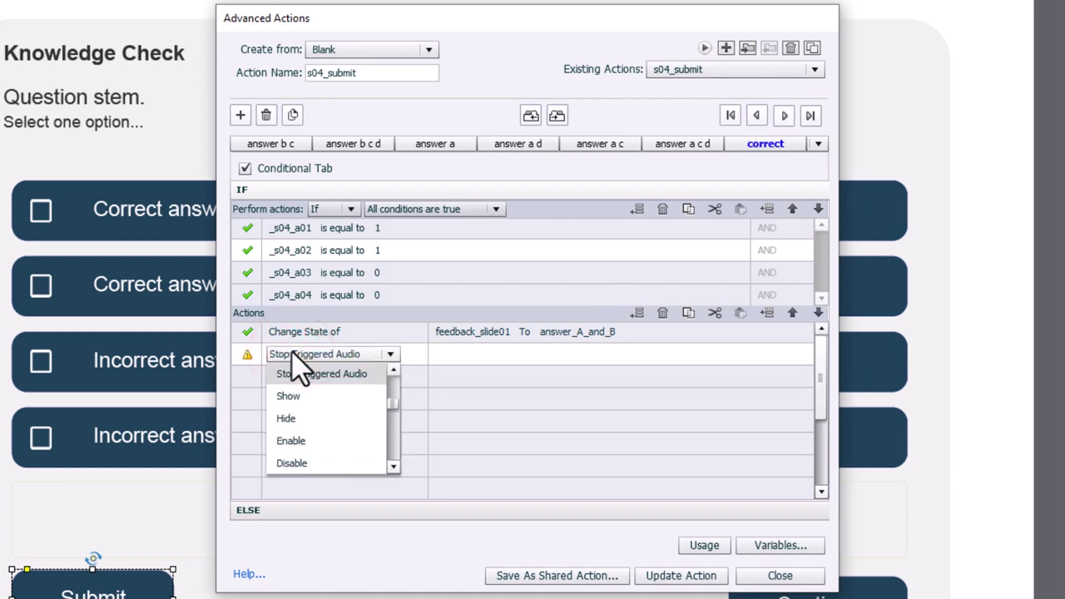
left_click(301, 396)
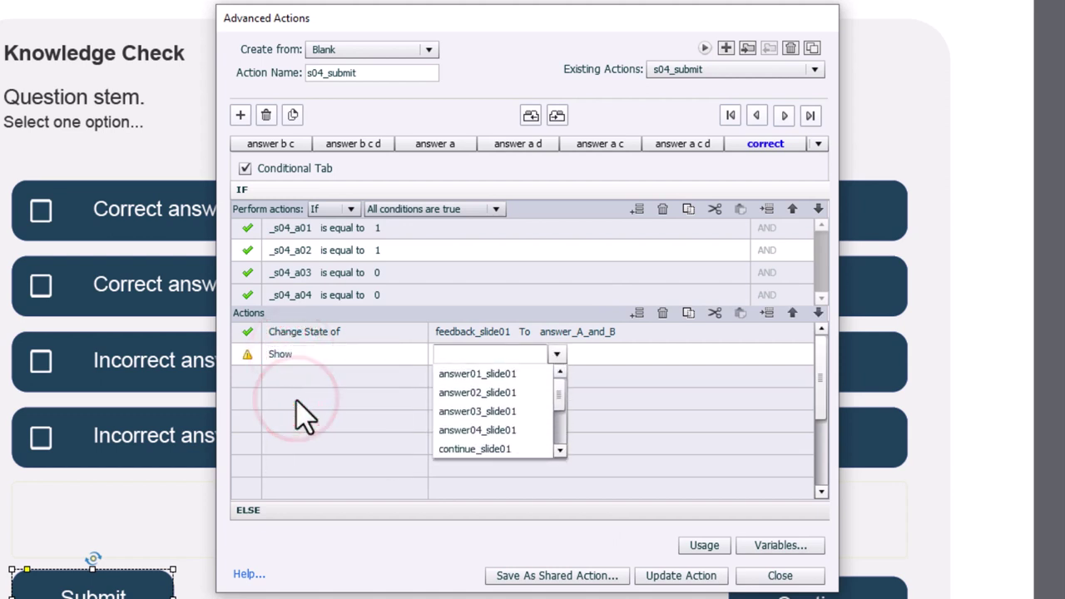
type("contin")
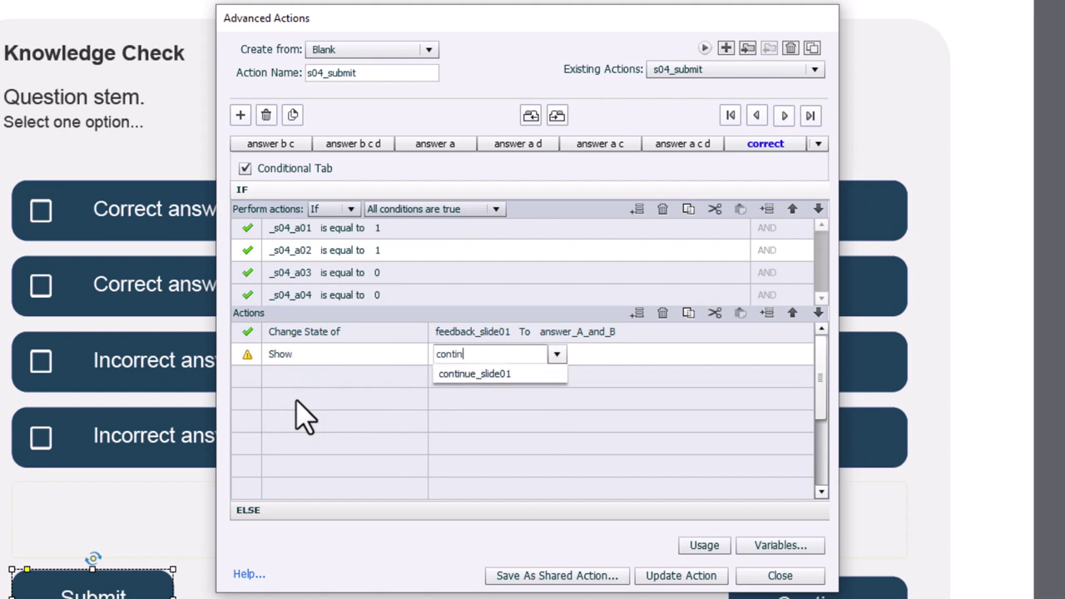
key("Return")
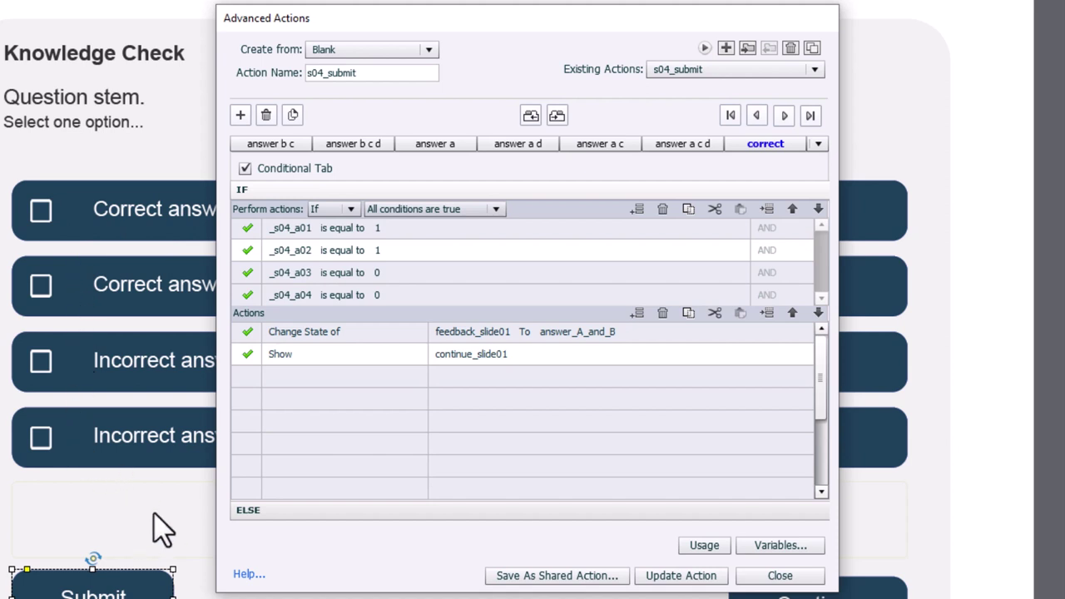
Add Disable actions for answer01_slide01 and answer02_slide01 to the correct decision
left_click(280, 376)
key("d")
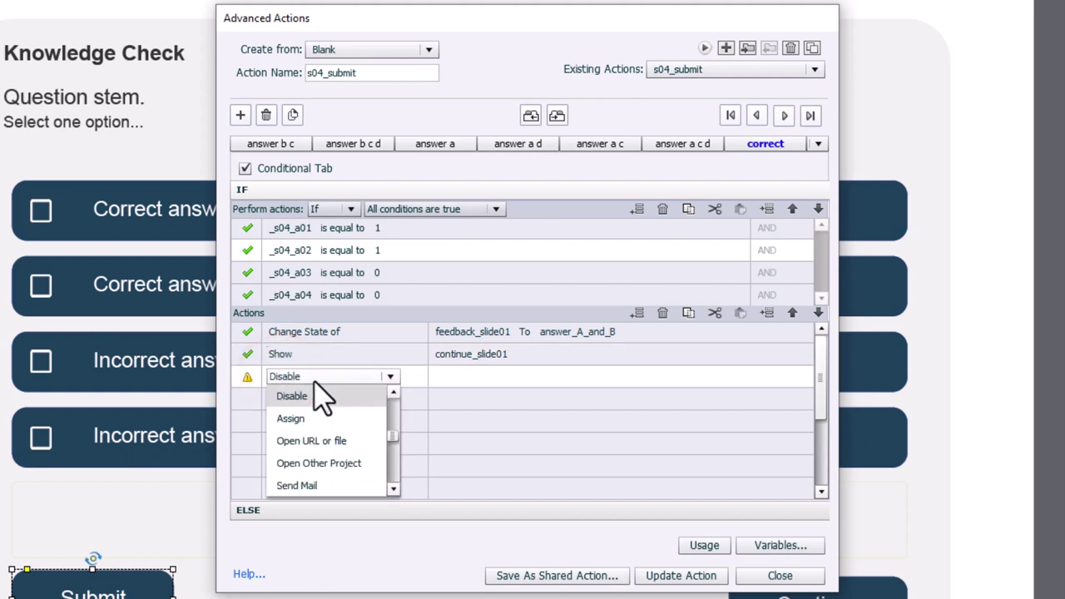
left_click(308, 397)
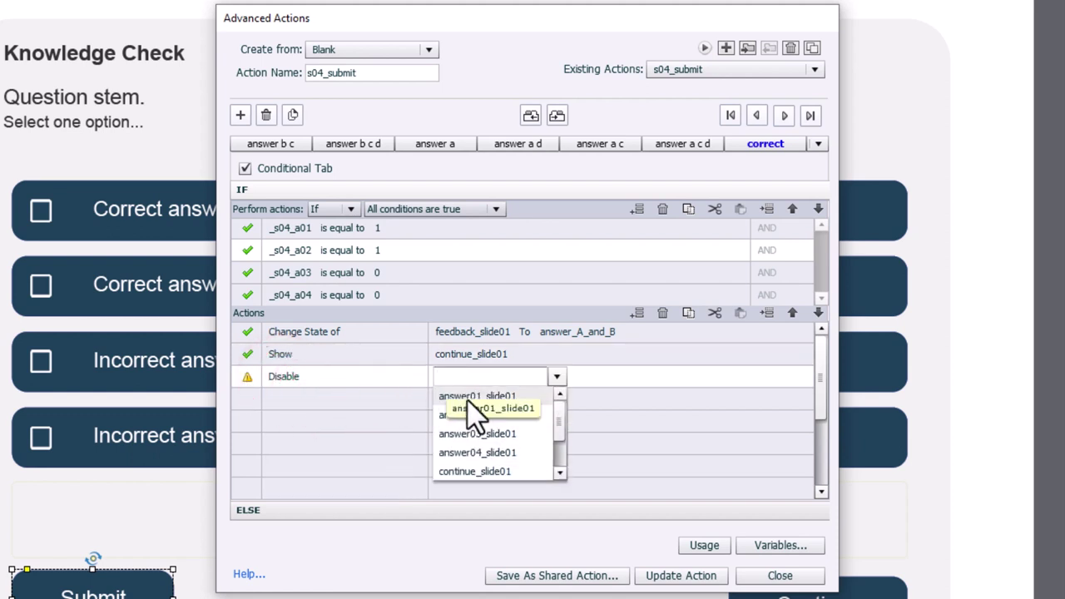
left_click(516, 396)
left_click(280, 402)
key("d")
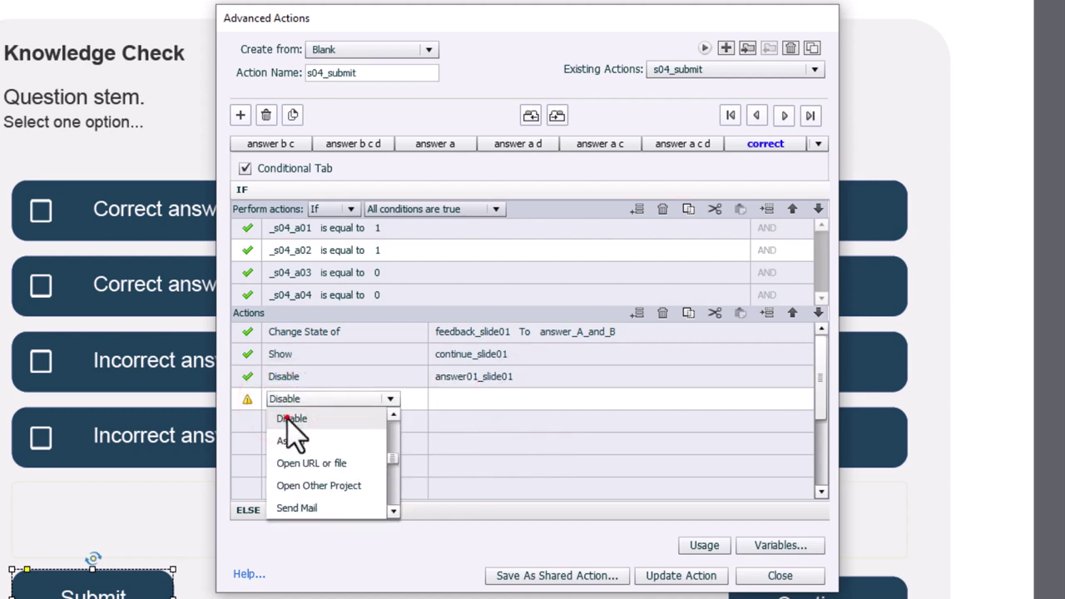
left_click(287, 419)
left_click(482, 435)
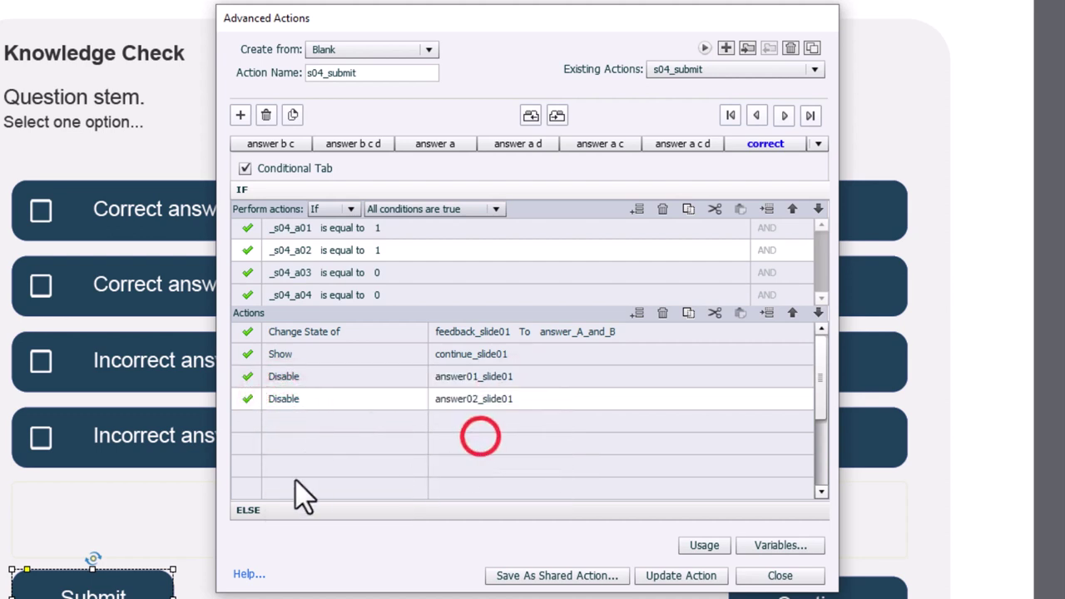
Add Disable actions for answer03_slide01 and answer04_slide01 to the correct decision
left_click(297, 421)
key("d")
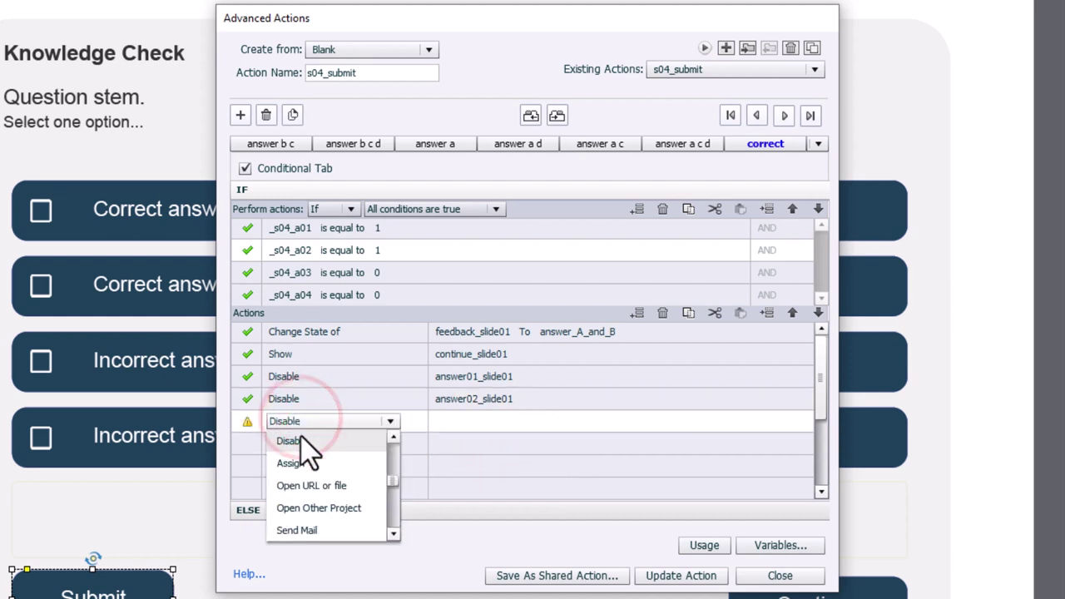
left_click(299, 440)
left_click(454, 483)
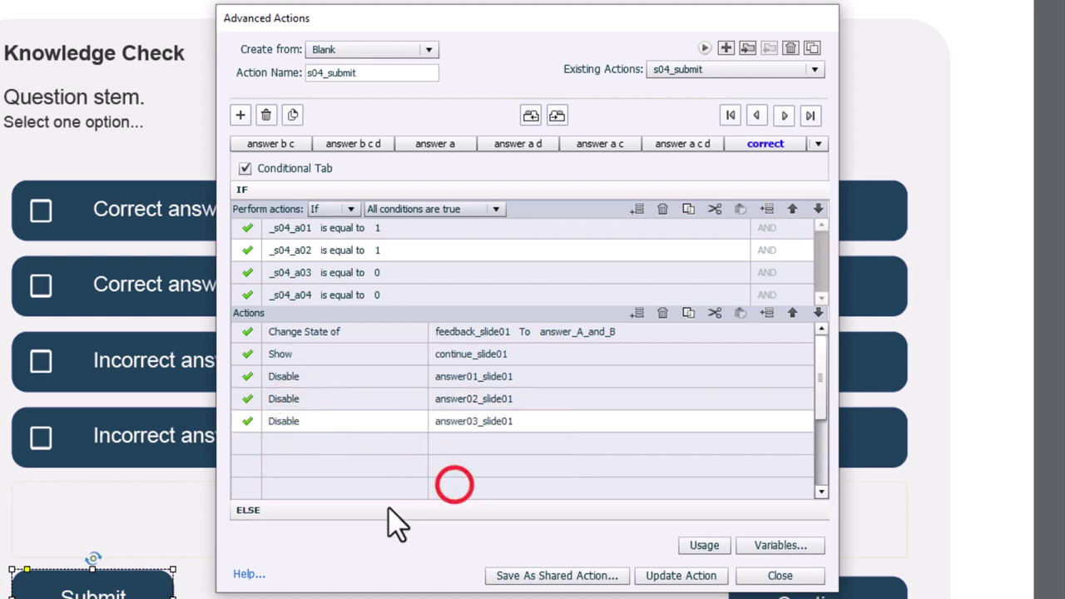
left_click(285, 446)
key("d")
key("d")
key("d")
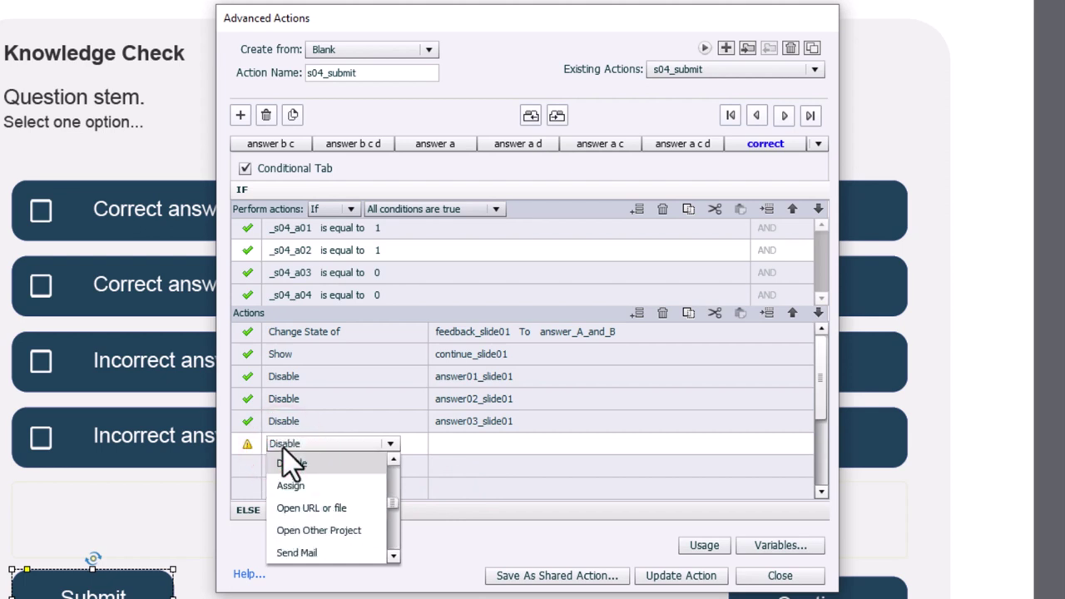
left_click(289, 463)
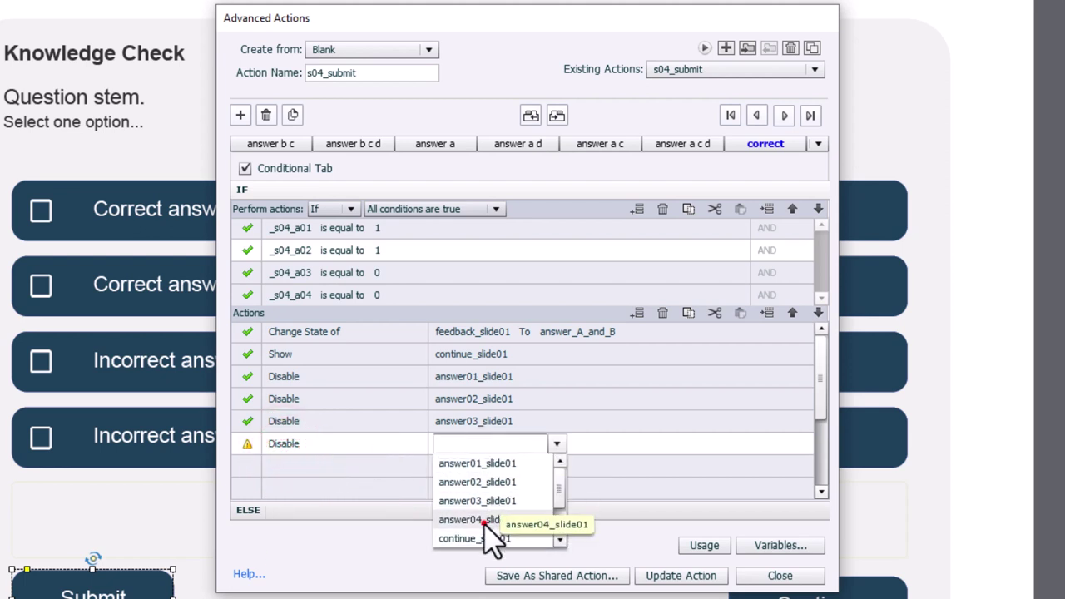
left_click(484, 520)
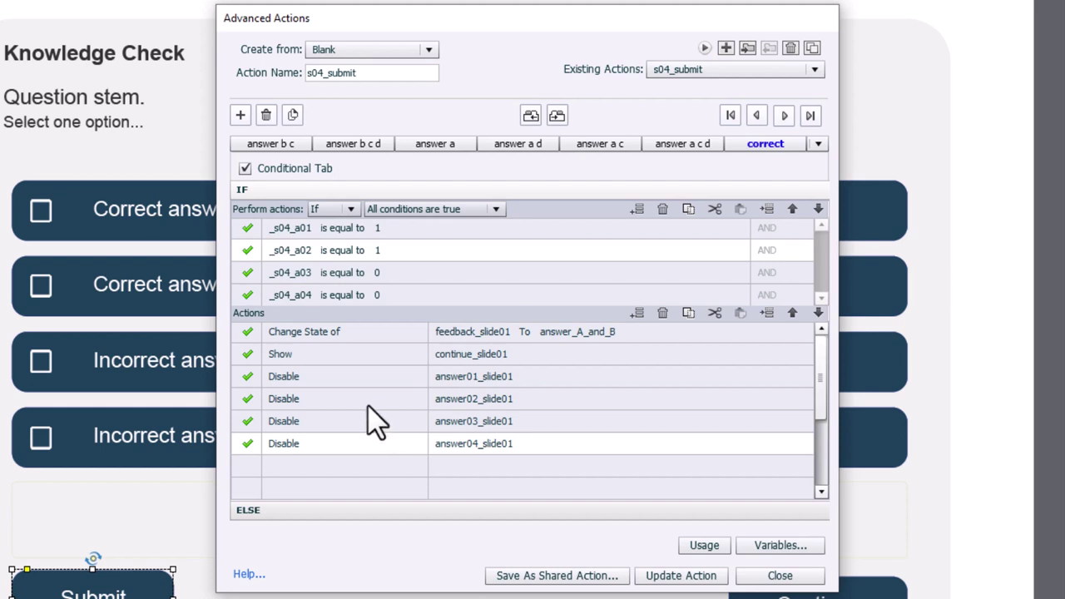
Update the s04_submit advanced action and close the Advanced Actions dialog
left_click(657, 576)
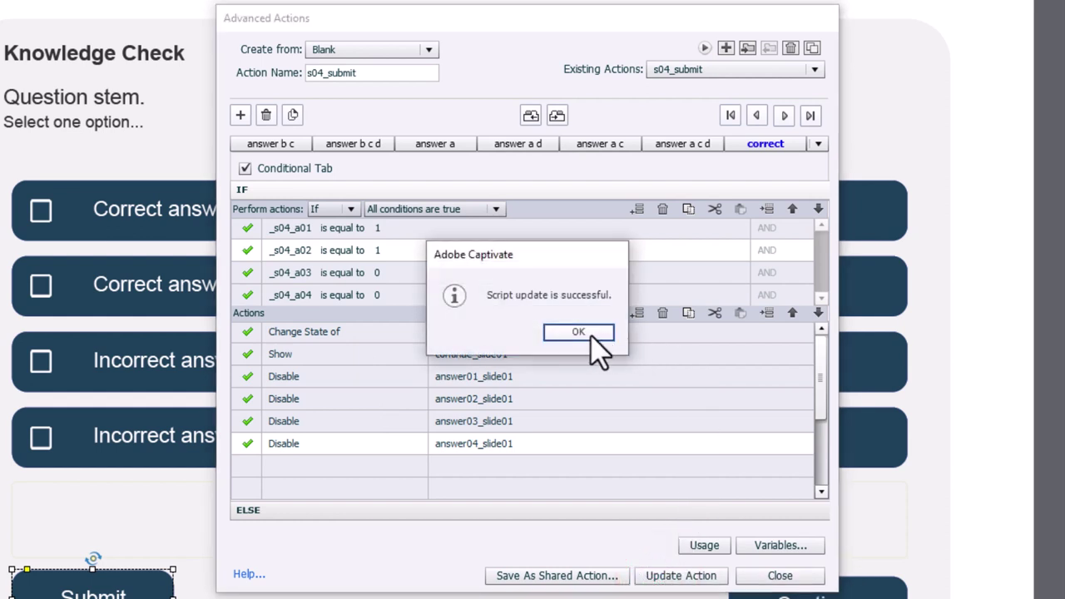
left_click(585, 332)
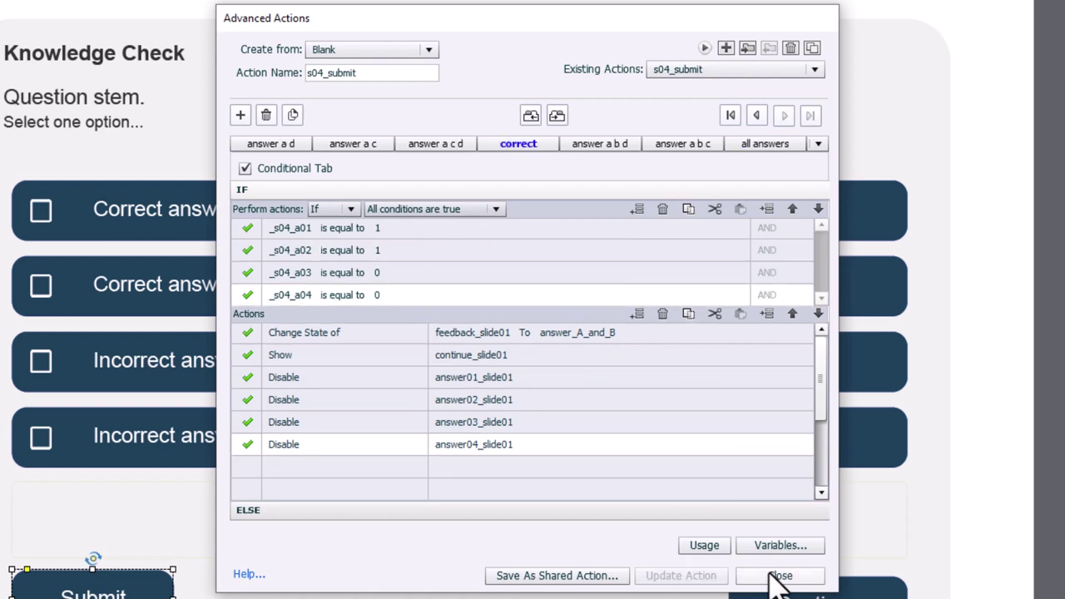
left_click(778, 581)
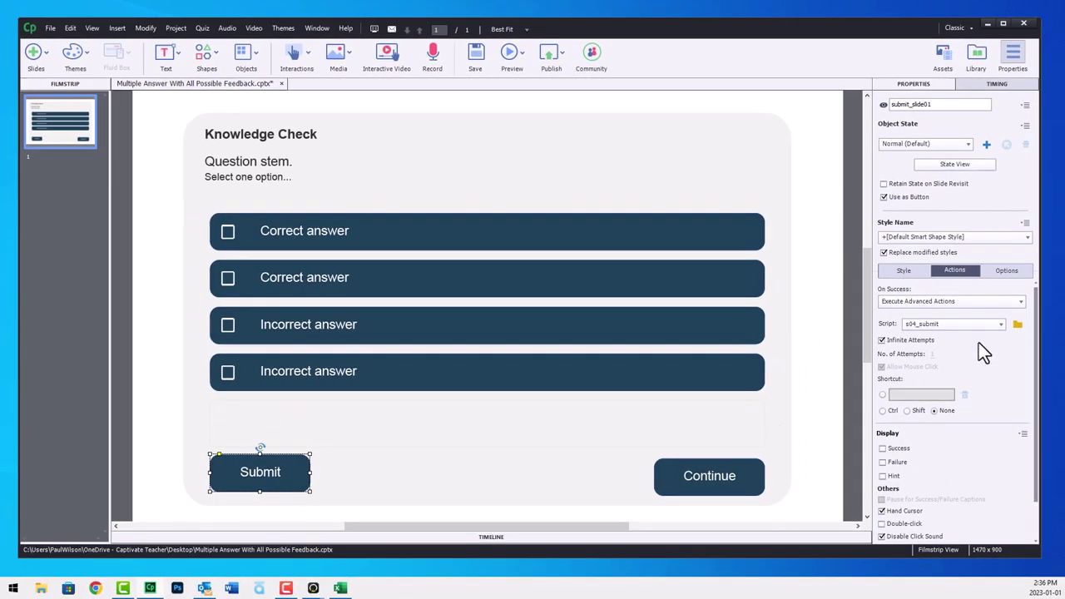
Open the slide's s04_enter action, delete the assignment that sets _s04_tries to 0, and update the action
left_click(849, 274)
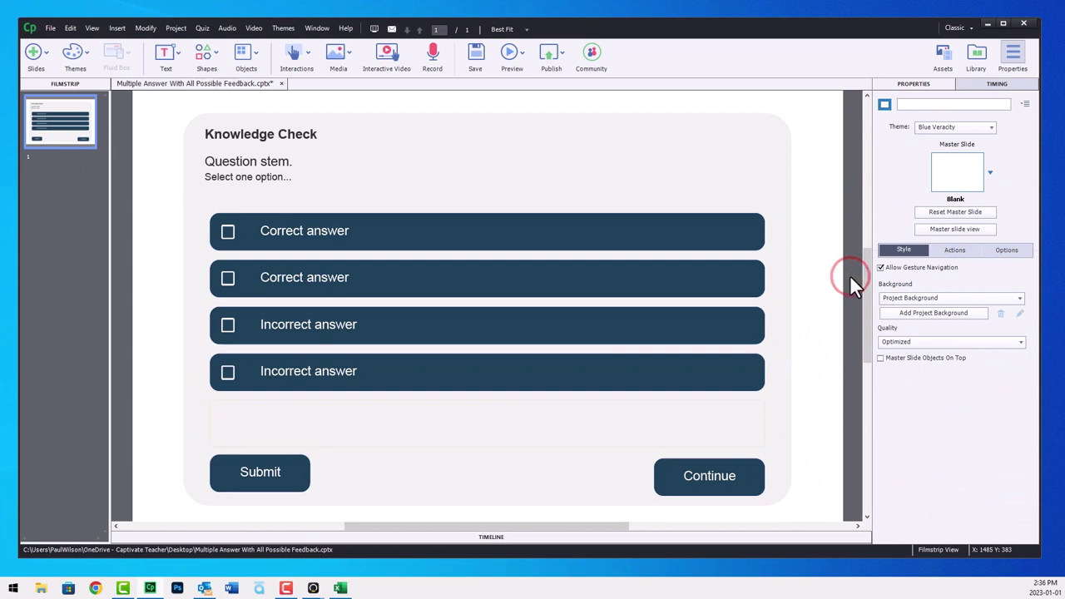
left_click(967, 254)
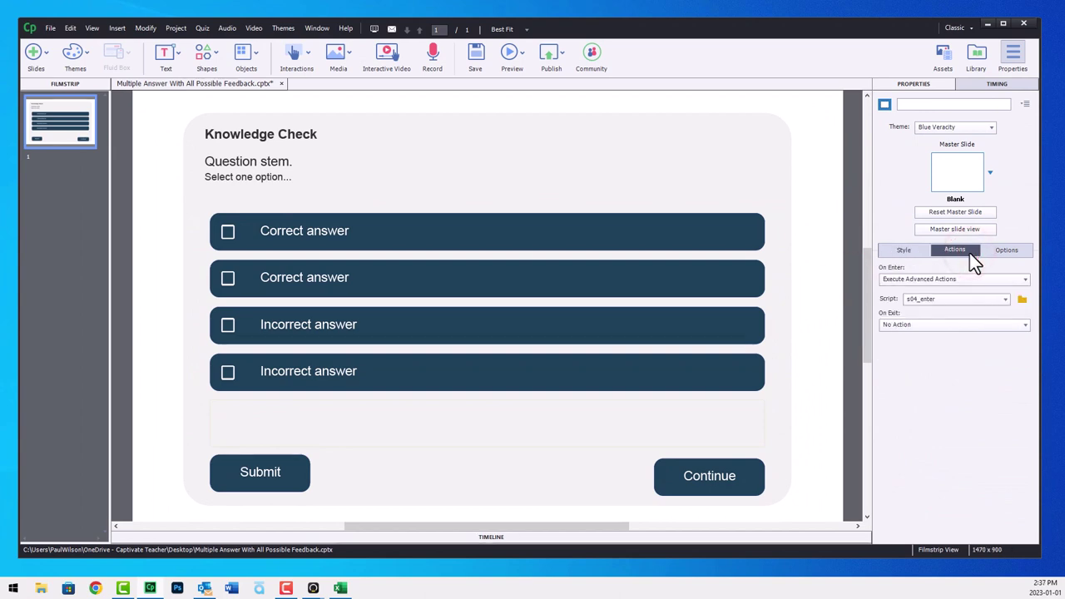
left_click(1022, 301)
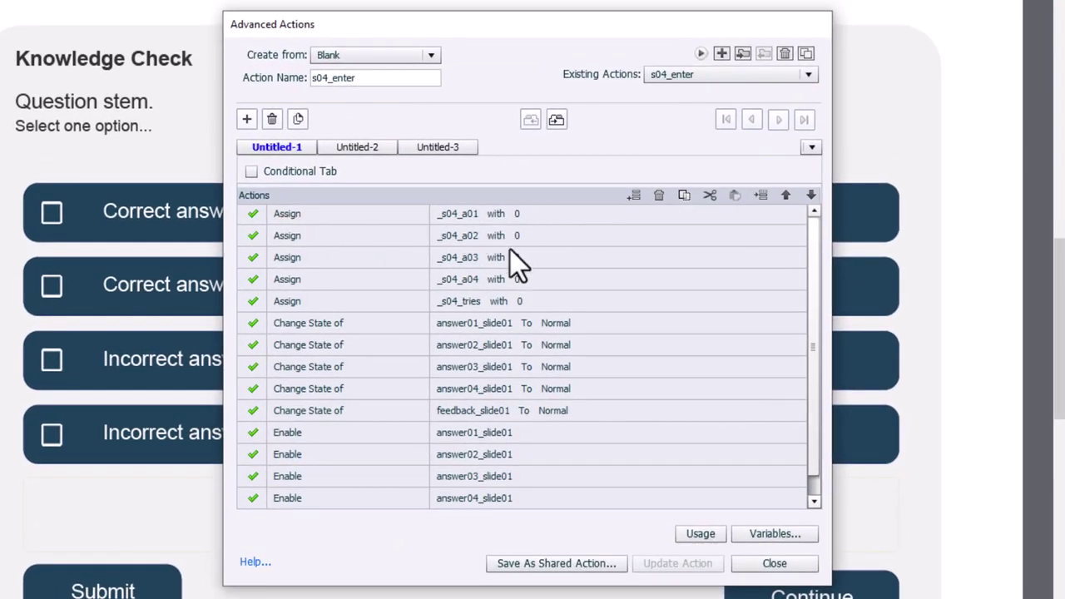
left_click(539, 301)
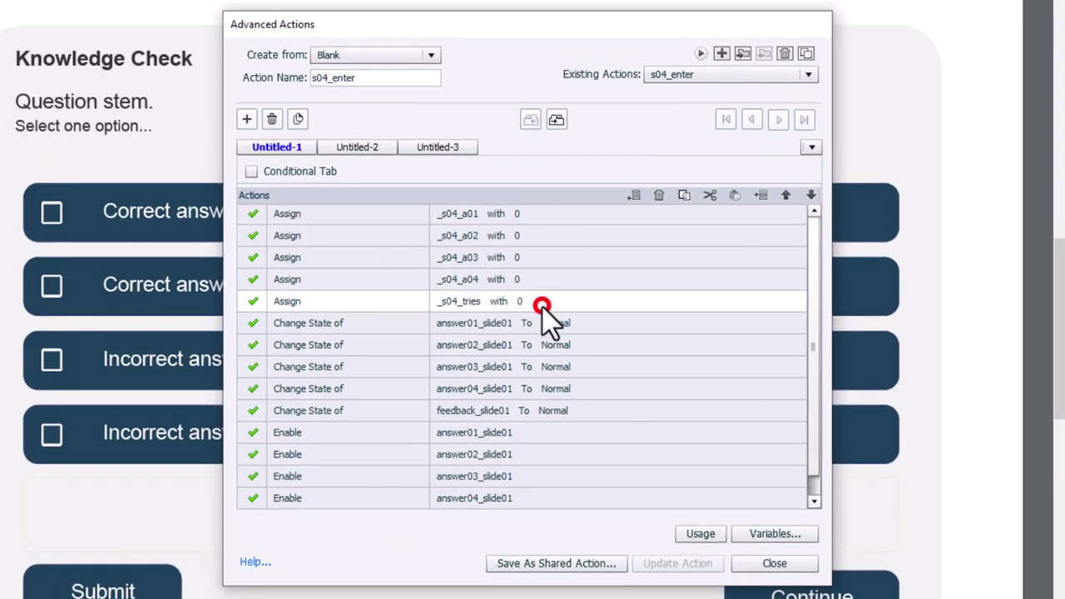
left_click(658, 195)
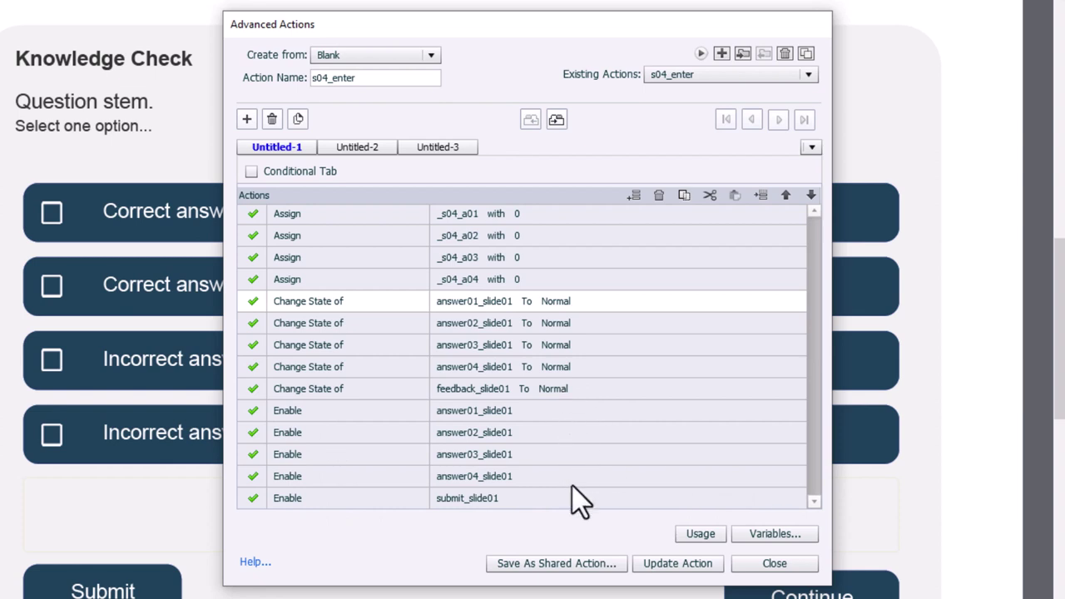
left_click(690, 569)
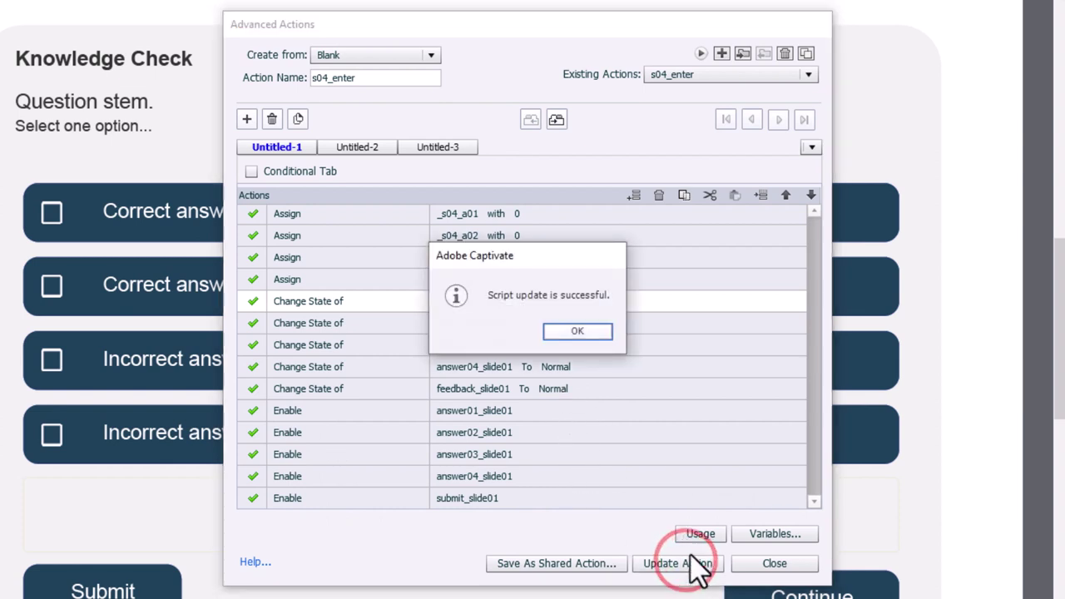
left_click(577, 333)
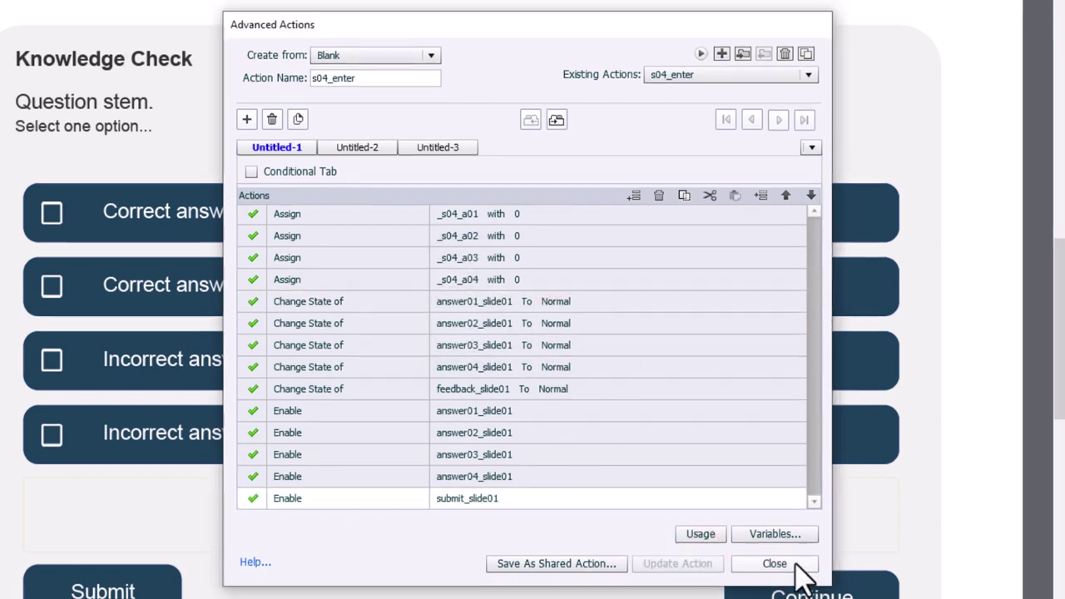
Close the Advanced Actions dialog and preview the project as HTML5 in the browser
left_click(795, 566)
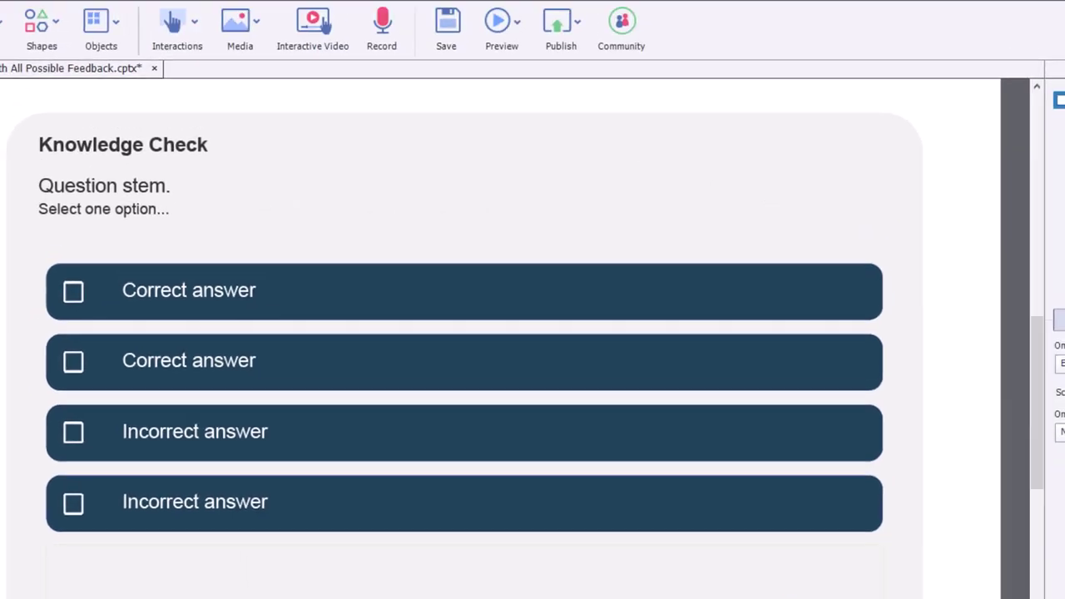
left_click(517, 23)
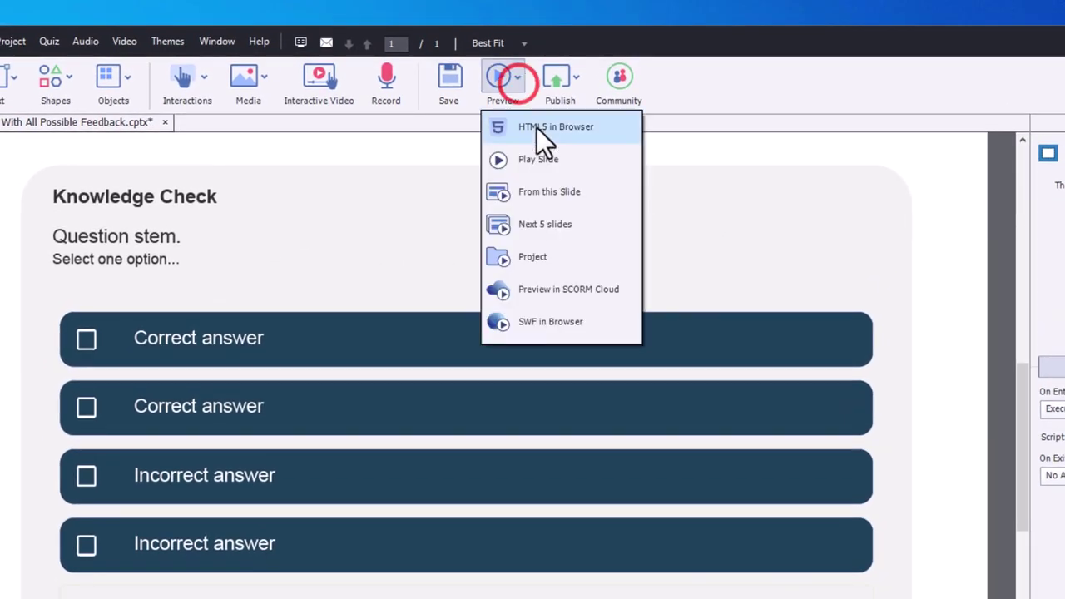
left_click(543, 76)
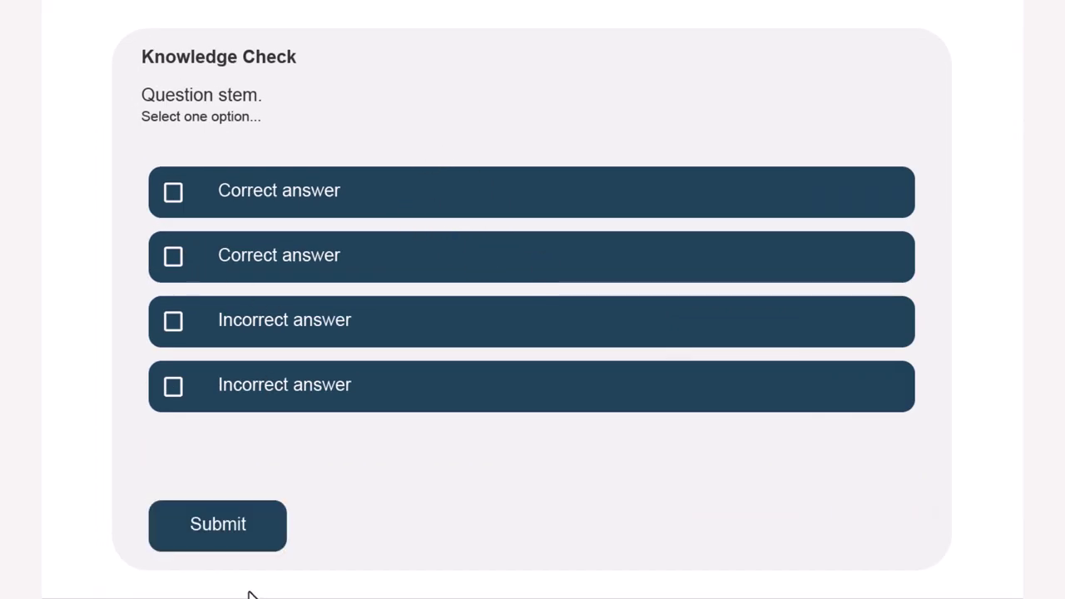
Test the question by submitting with no selection, and again with the first correct and last incorrect answers selected
left_click(222, 533)
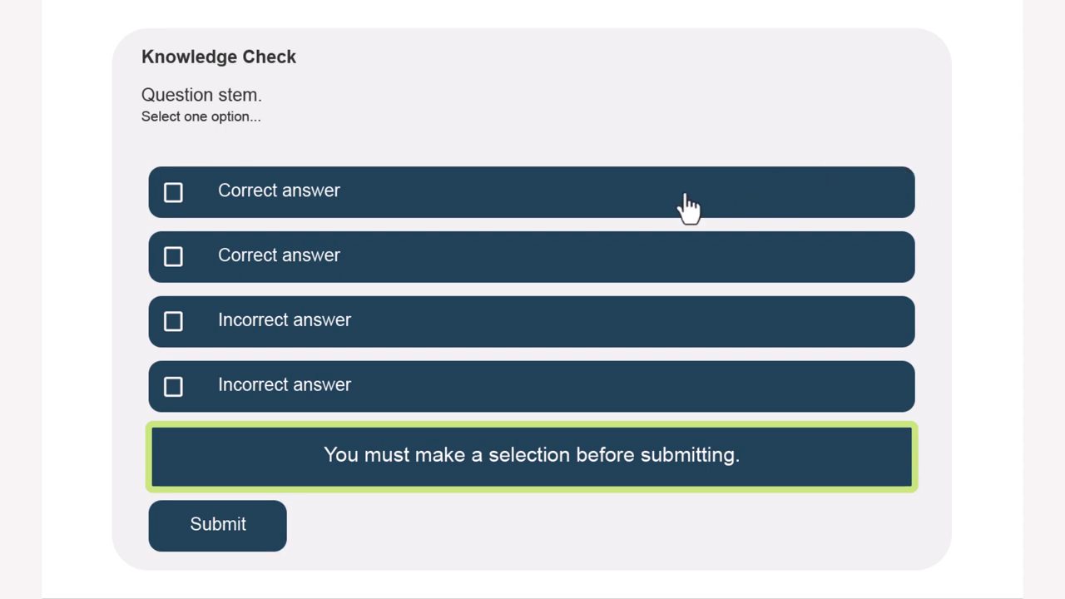
left_click(424, 202)
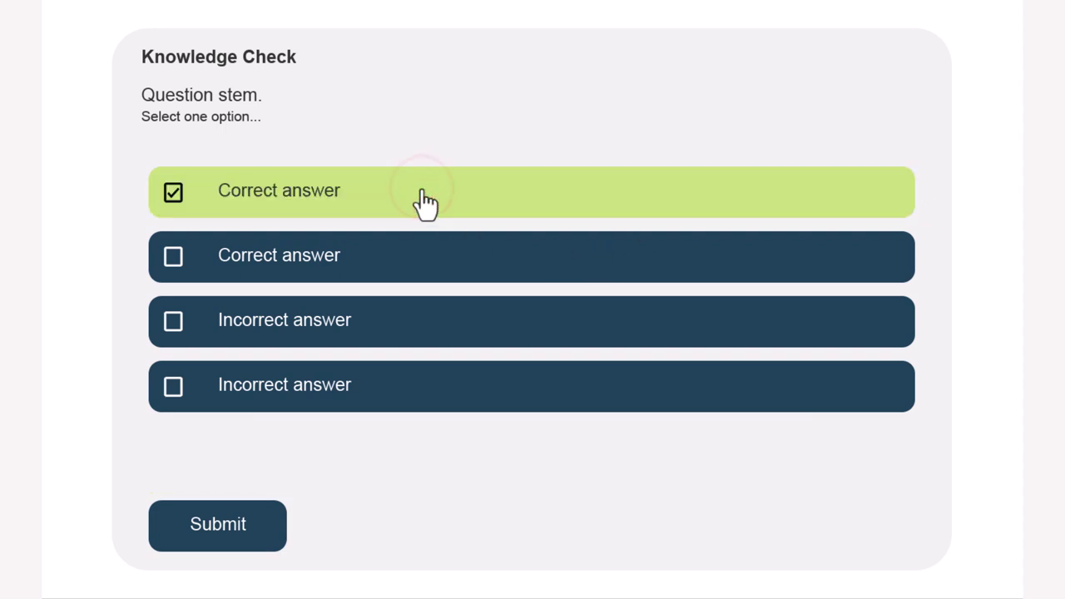
left_click(425, 378)
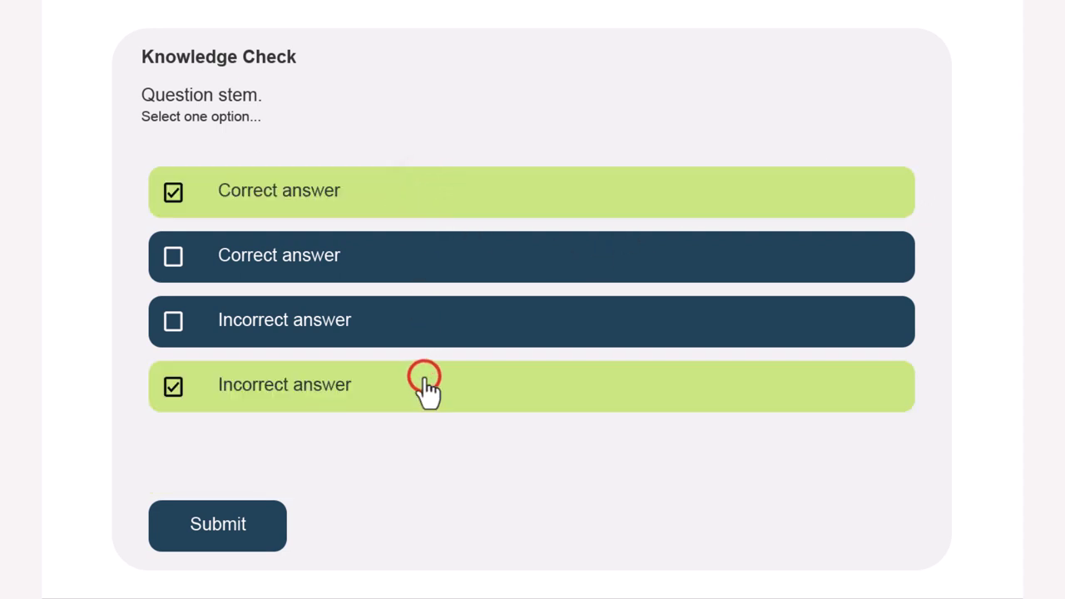
left_click(247, 539)
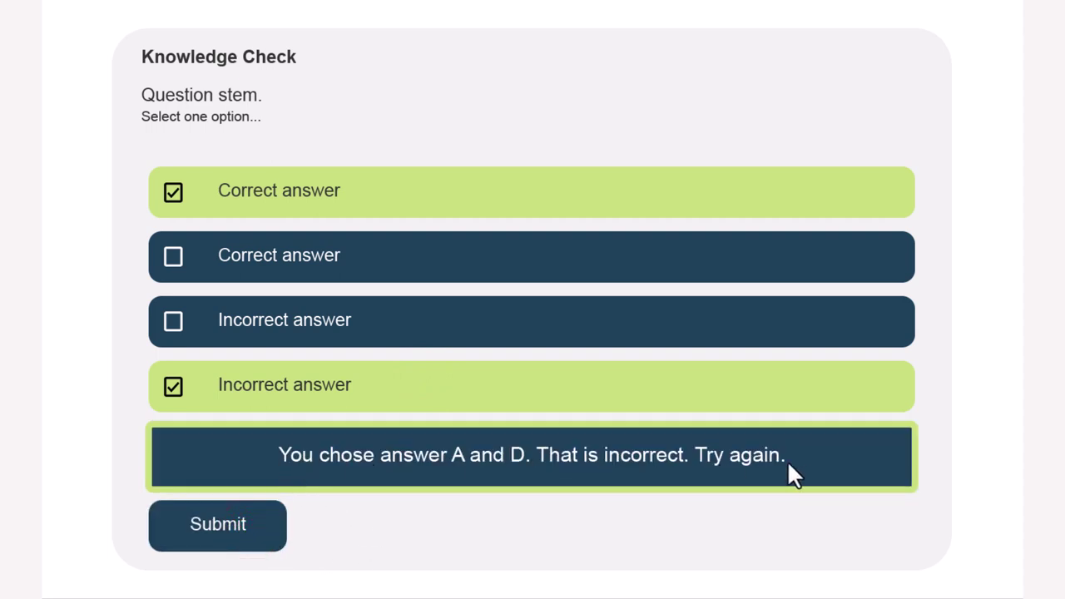
Deselect the last answer, select the third answer alongside the first, and submit the combination
left_click(353, 385)
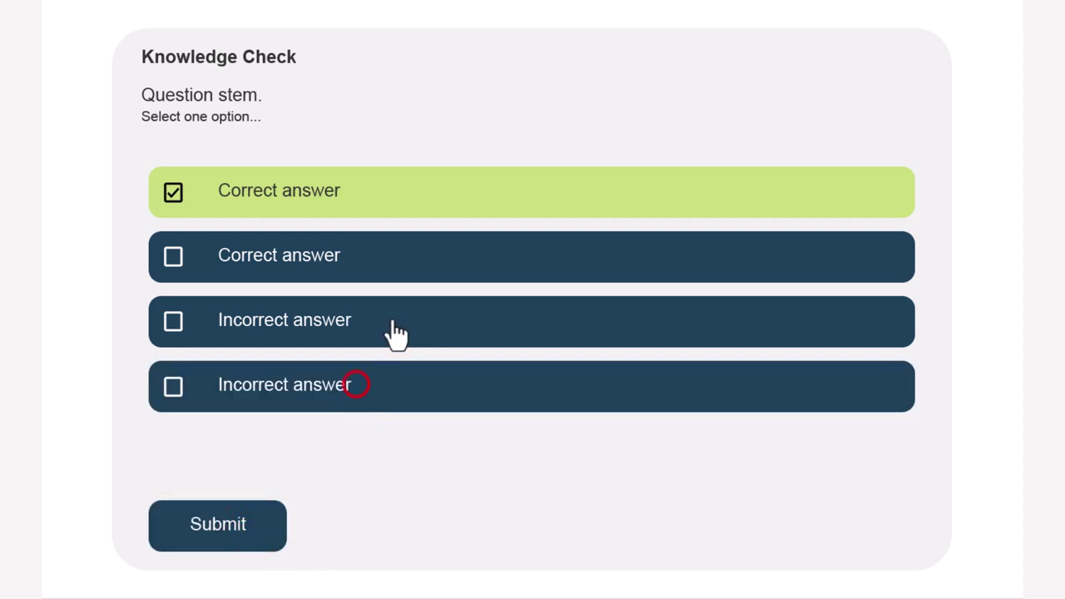
left_click(417, 319)
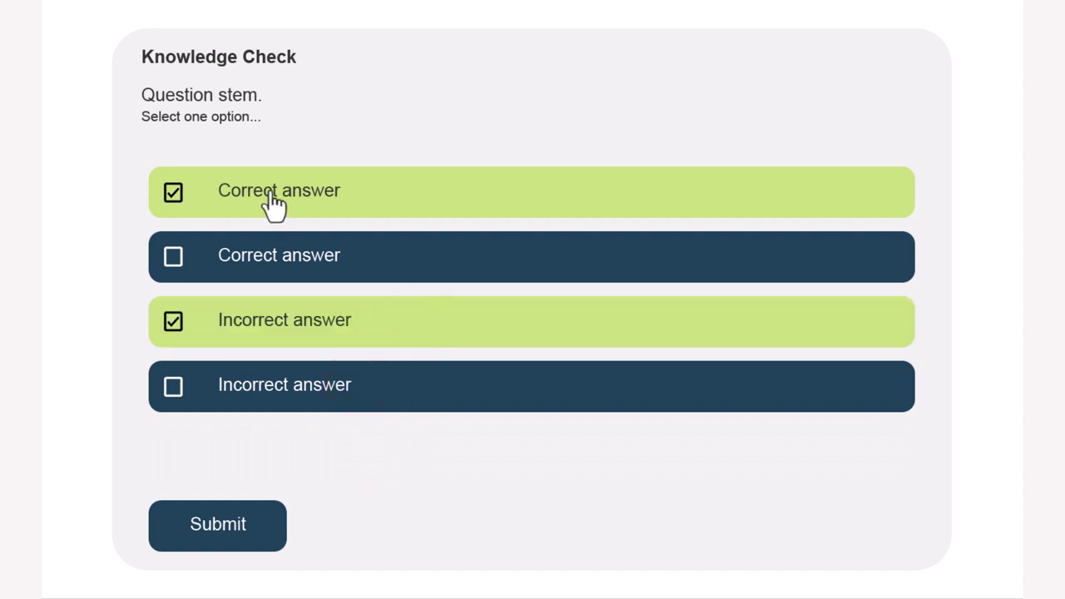
left_click(244, 536)
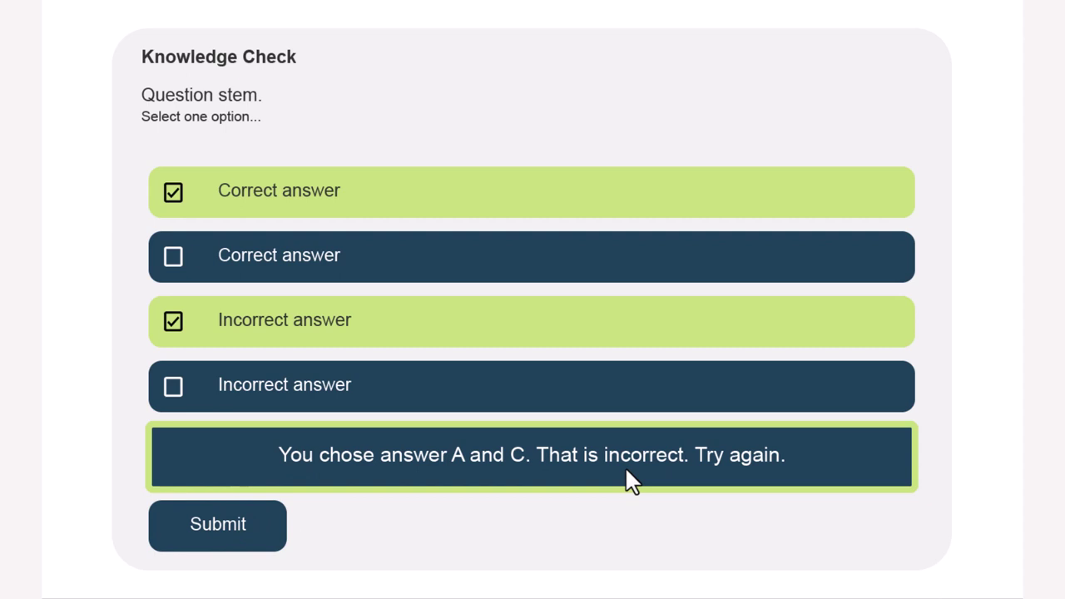
Deselect the third answer, select the second correct answer alongside the first, and submit the correct combination
left_click(304, 326)
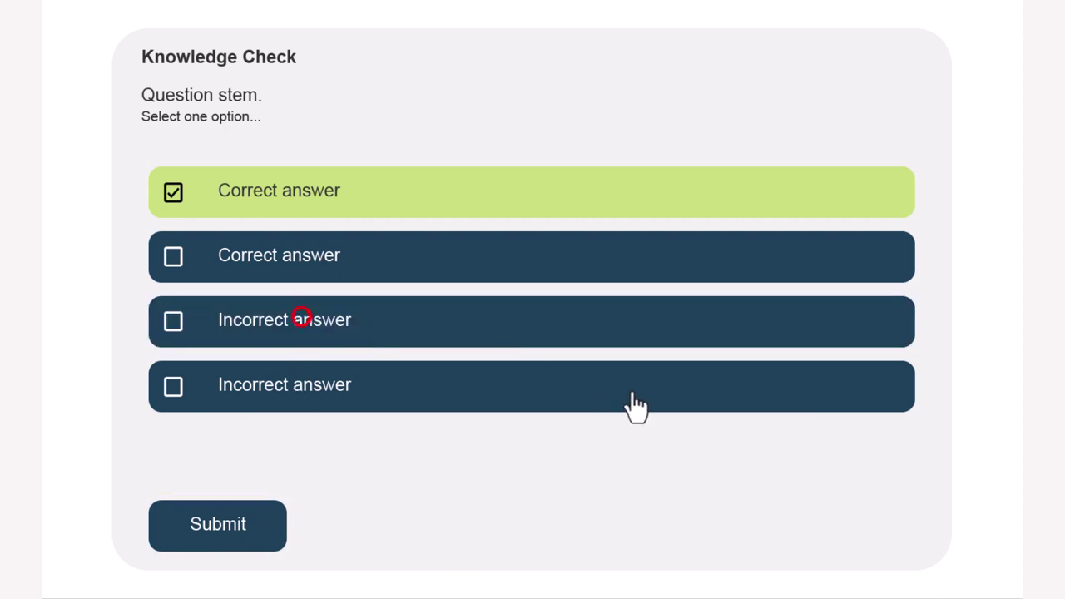
left_click(304, 256)
left_click(239, 539)
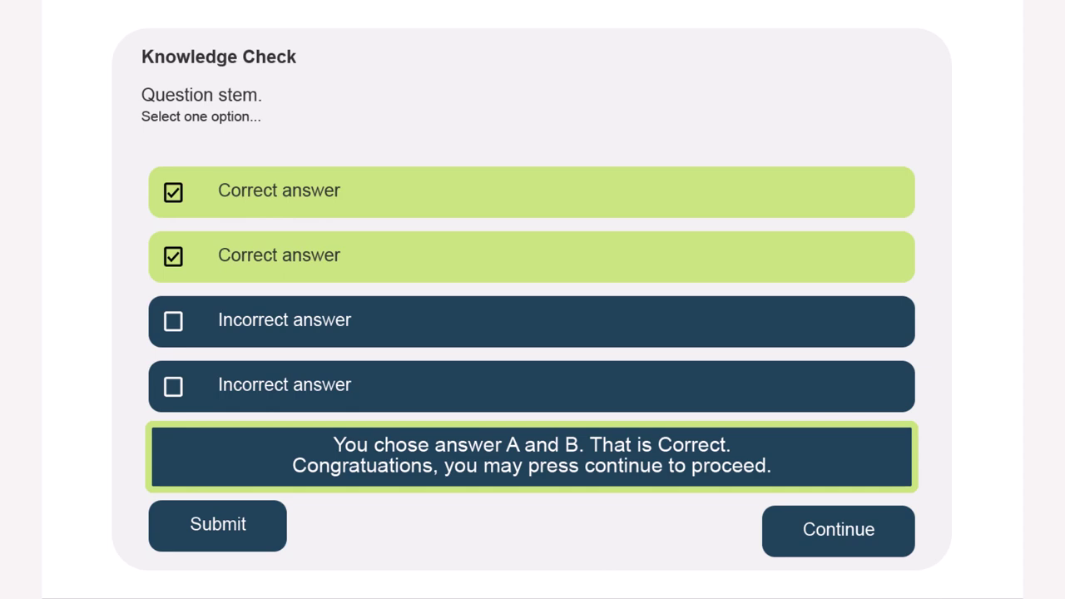
Switch to the Possible answers.xlsx workbook in Excel to review the answer combinations, and minimize it to return to the preview
key("alt+Tab")
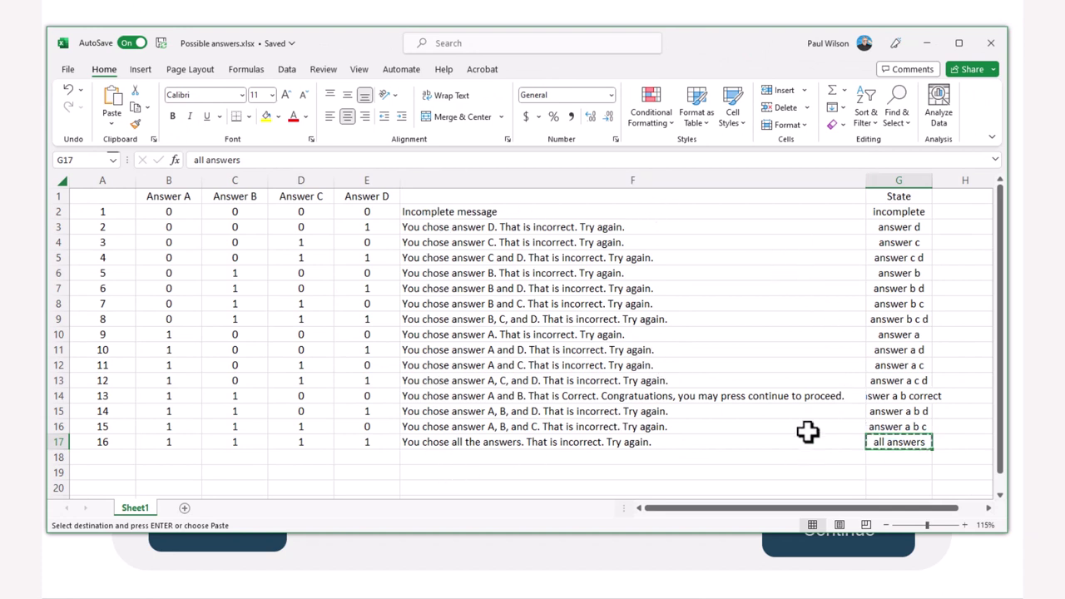
left_click(928, 43)
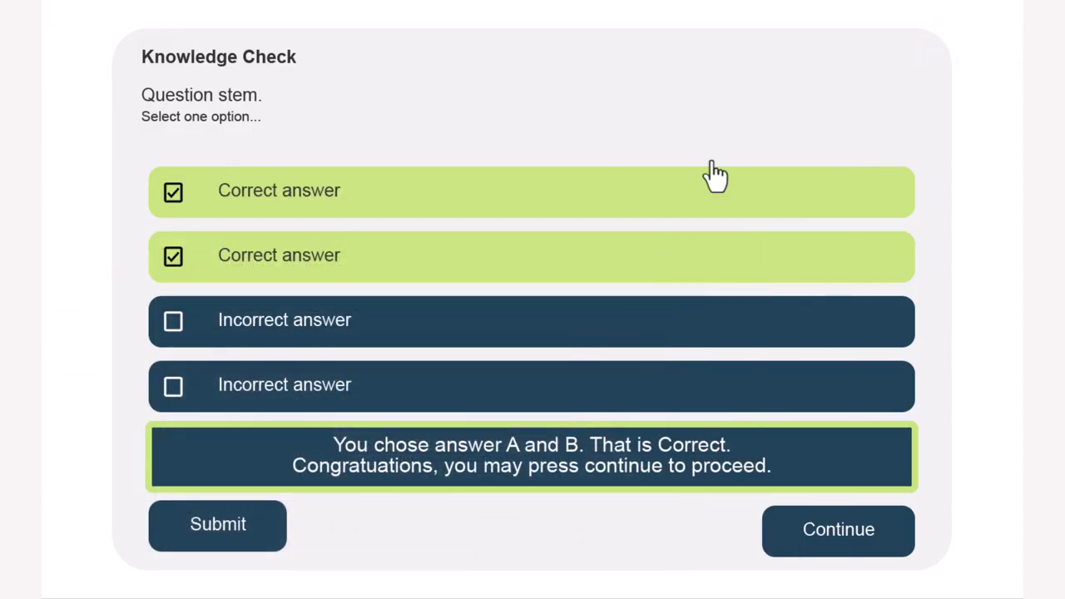